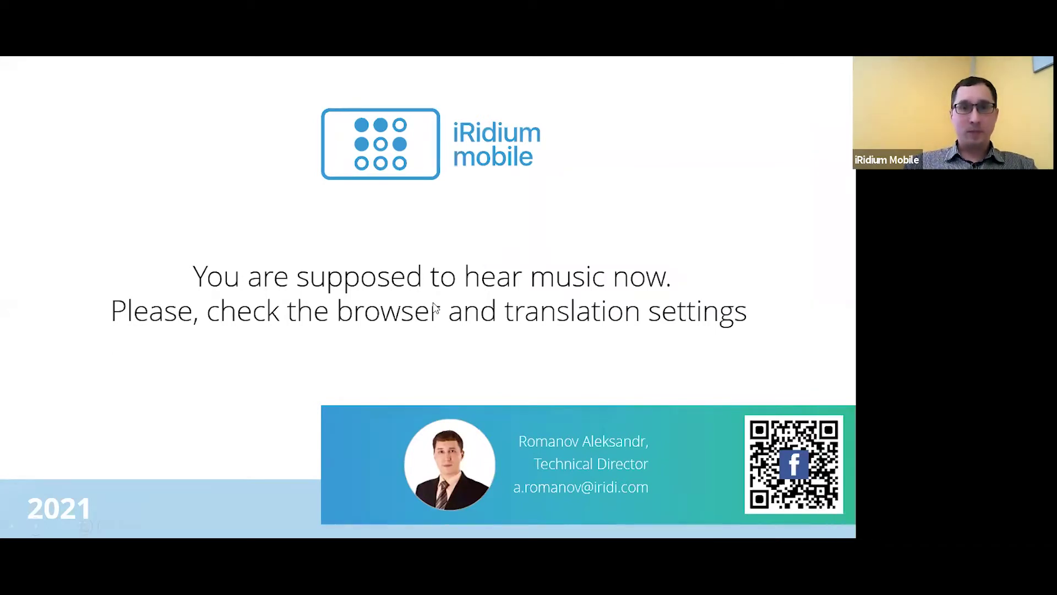
Step: Advance the slideshow to the 'KNX home server – Demo mode without registration' slide
left_click(454, 279)
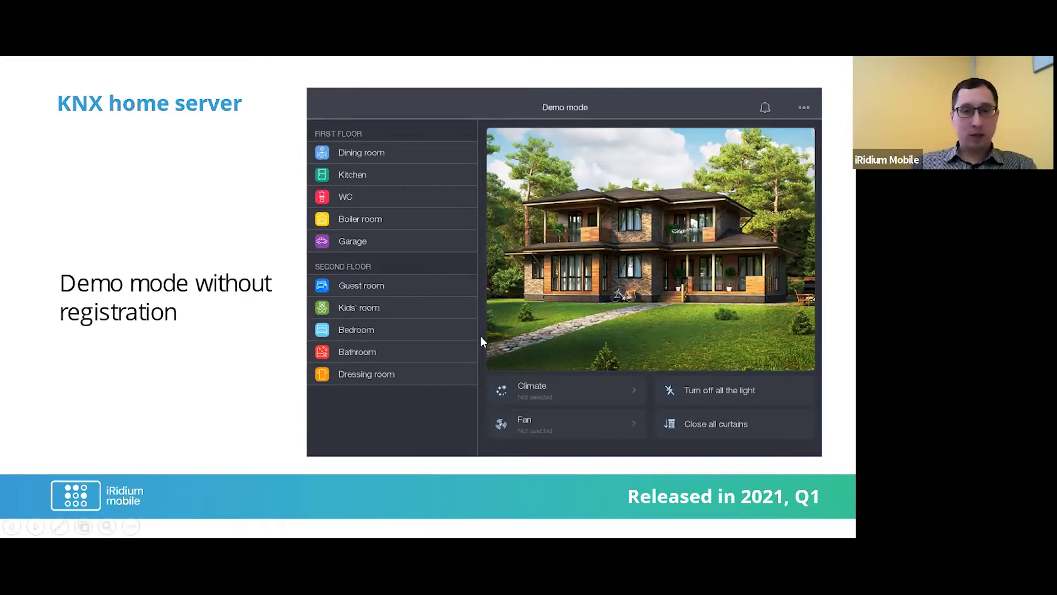
Step: Launch i3 KNX 32 from the Start menu and close the iRidium Log window
key("super")
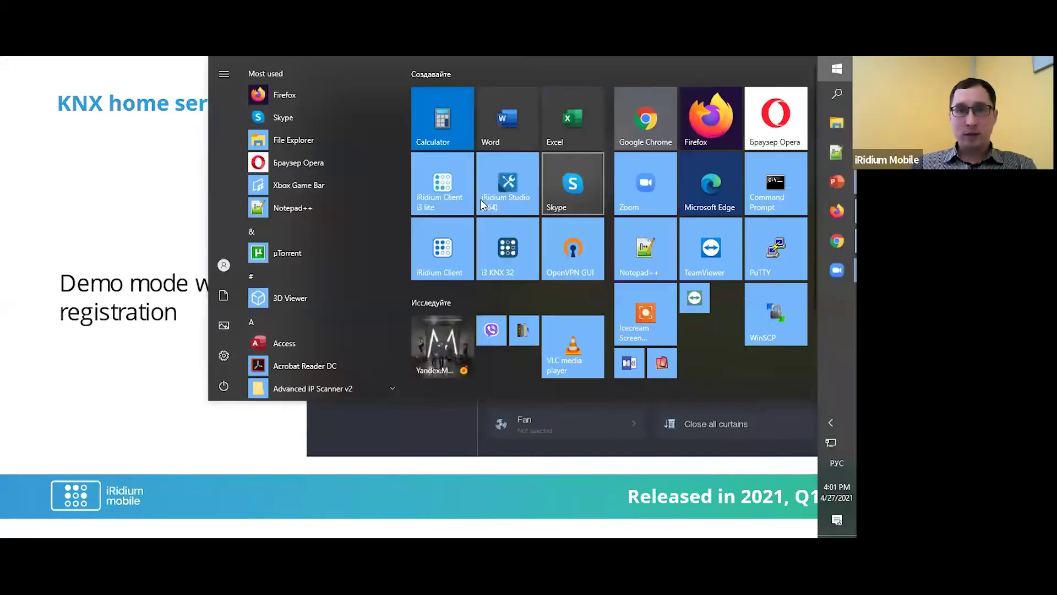
left_click(236, 315)
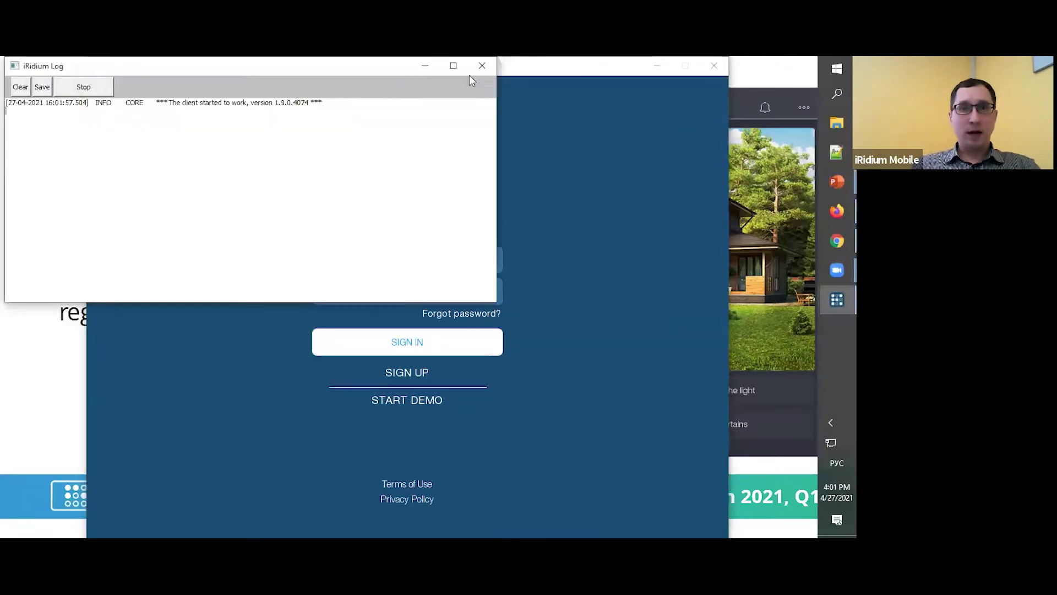
left_click(482, 66)
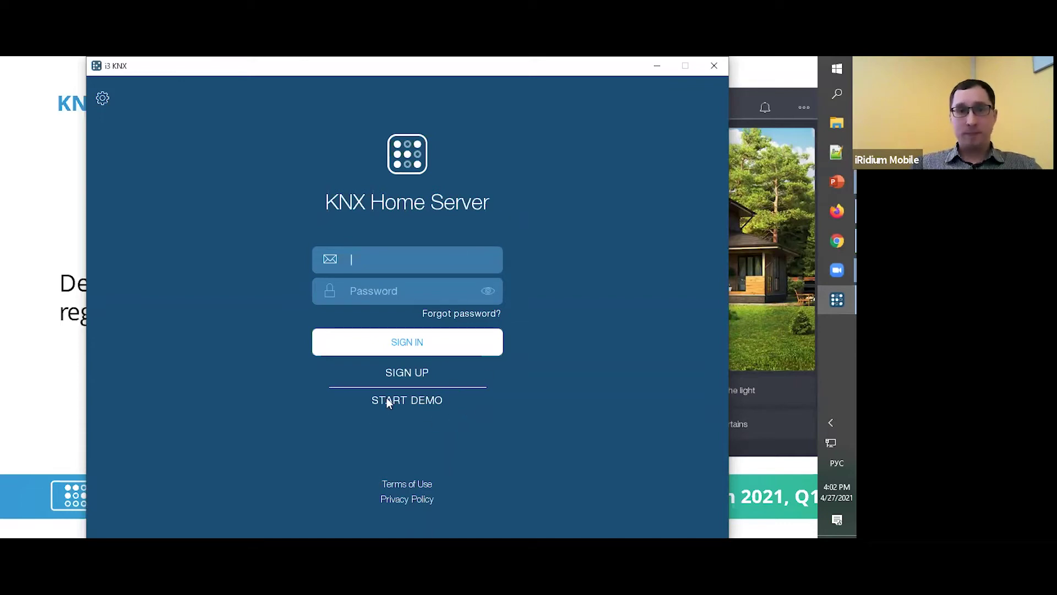
Step: Start the demo, set Dining room curtains to 65% and lamellas to 94%, then show the Kitchen
left_click(427, 402)
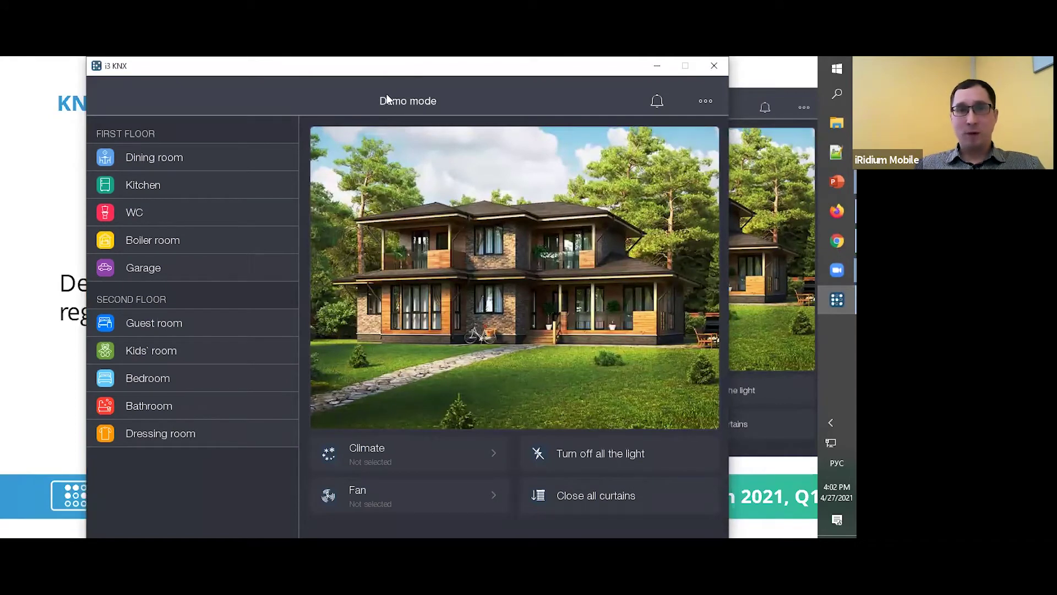
left_click(177, 163)
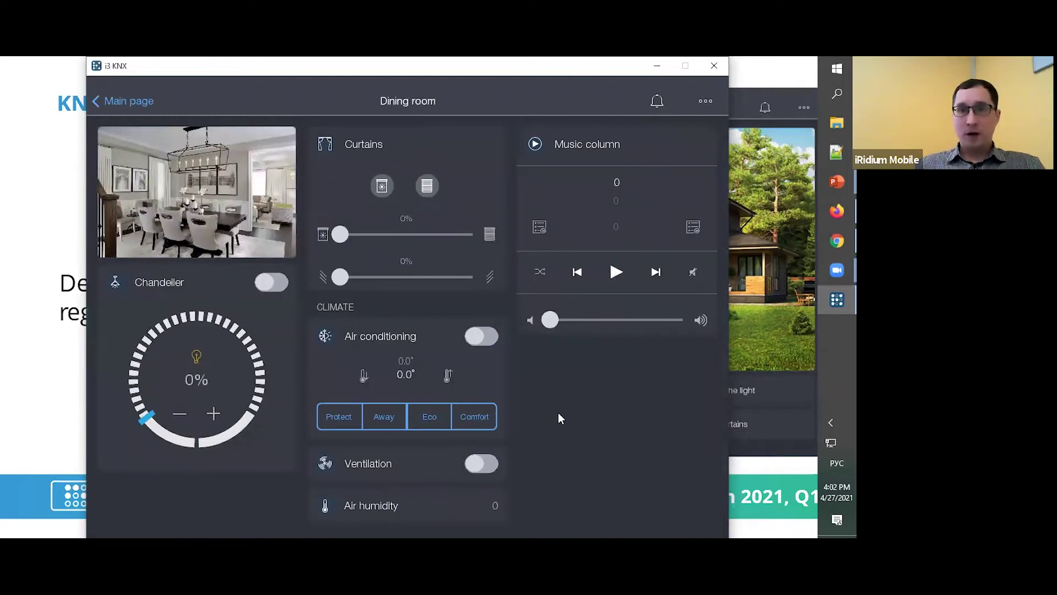
left_click_drag(595, 408, 390, 398)
left_click_drag(342, 234, 428, 235)
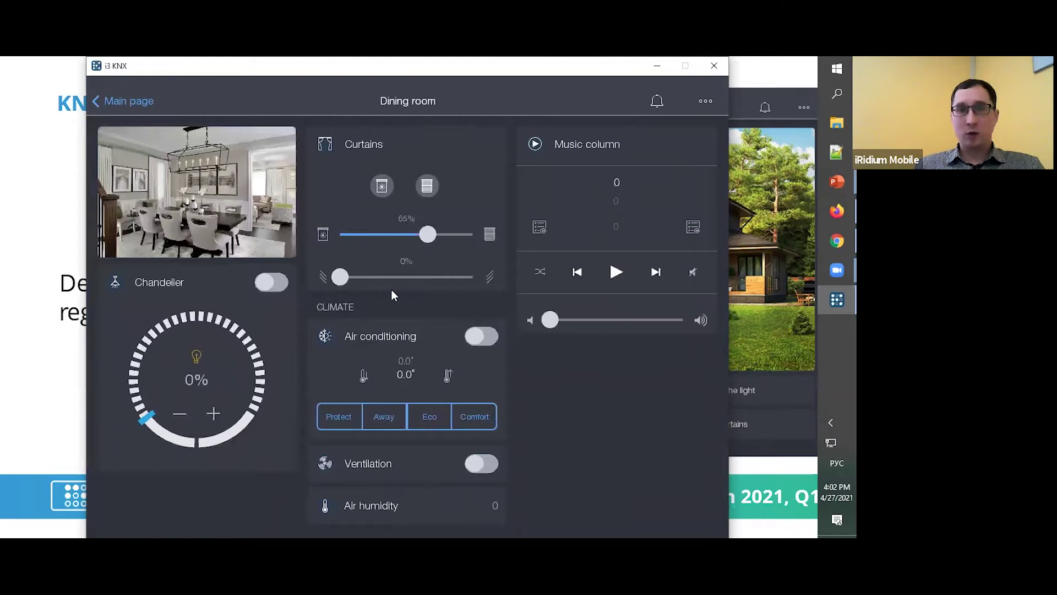
left_click_drag(341, 277, 466, 277)
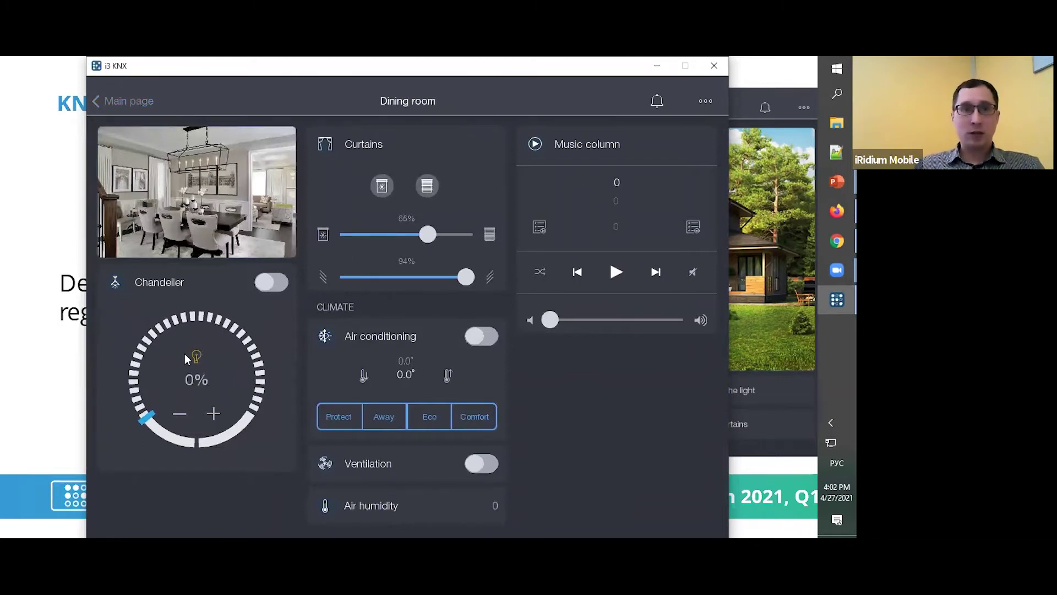
left_click(124, 101)
left_click(170, 180)
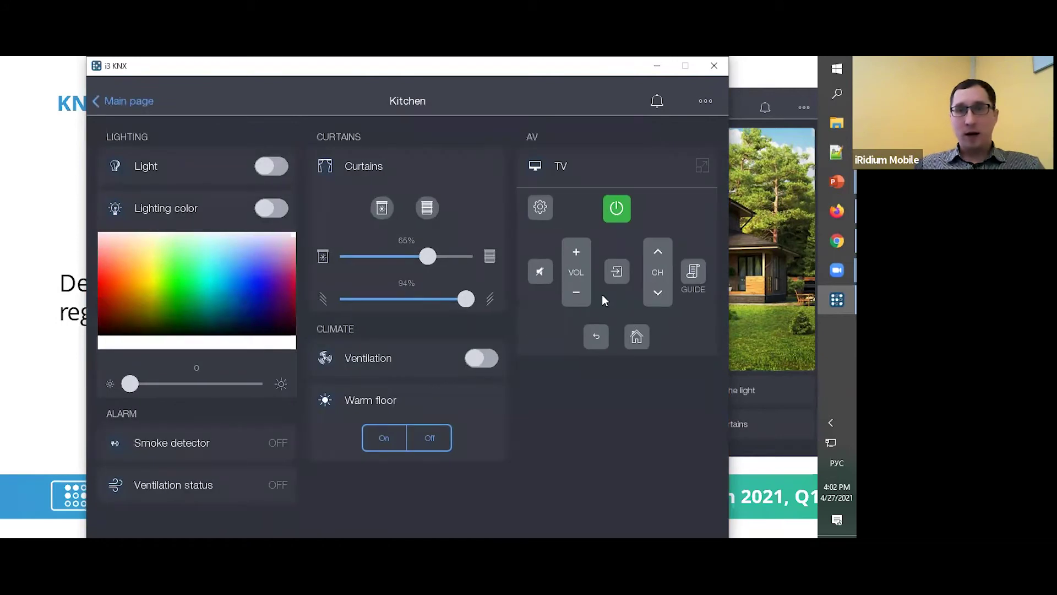
Step: Open the demo project's Config and review its Floors & Rooms
left_click(706, 102)
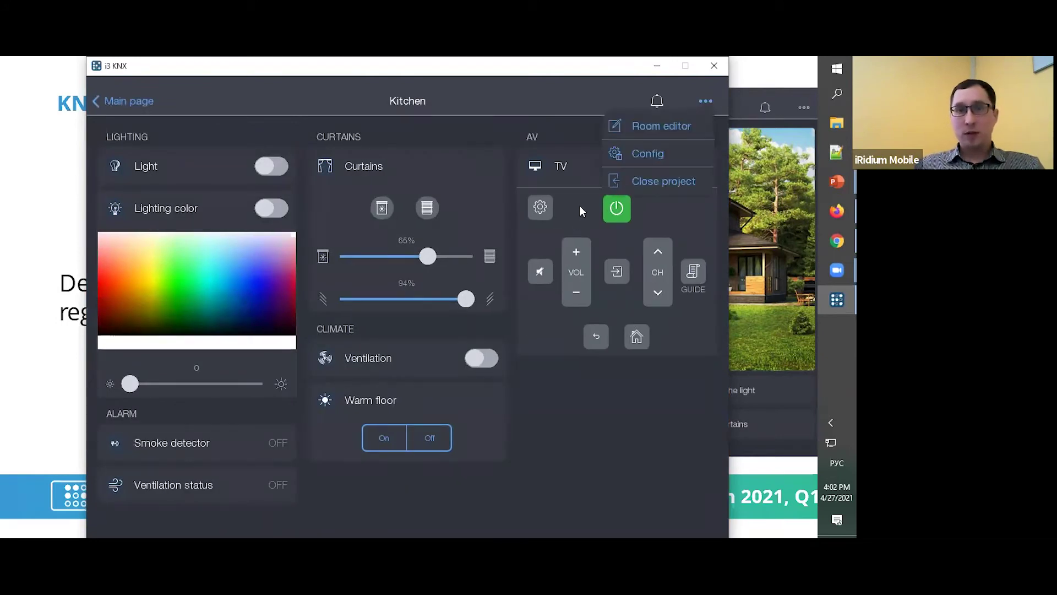
left_click(634, 154)
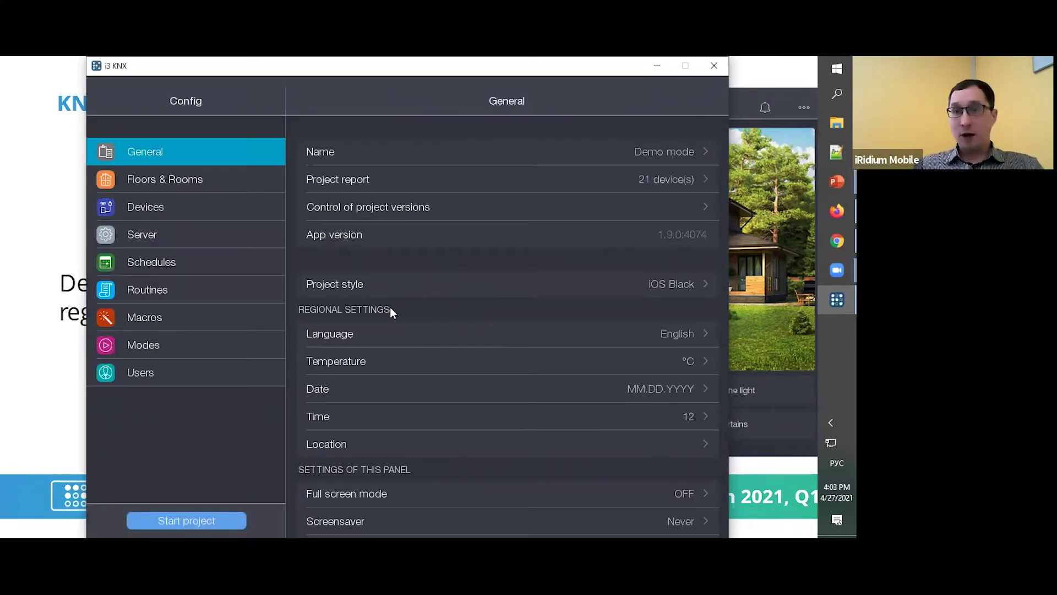
left_click(205, 184)
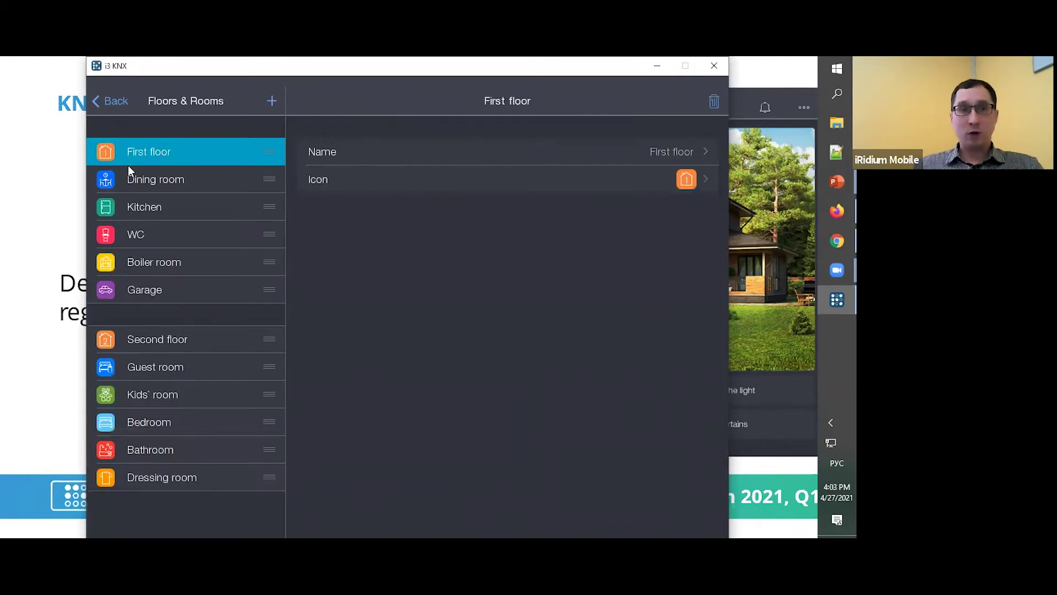
left_click(114, 99)
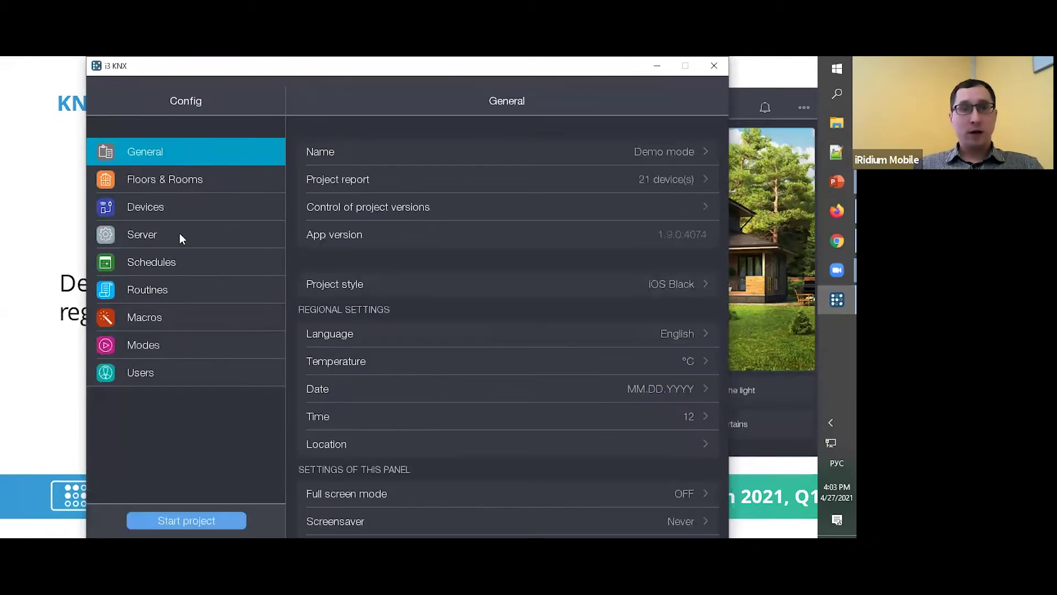
Step: Browse the Devices list, then start the project and return to its main page
left_click(172, 202)
scroll(202, 320, "down", 5)
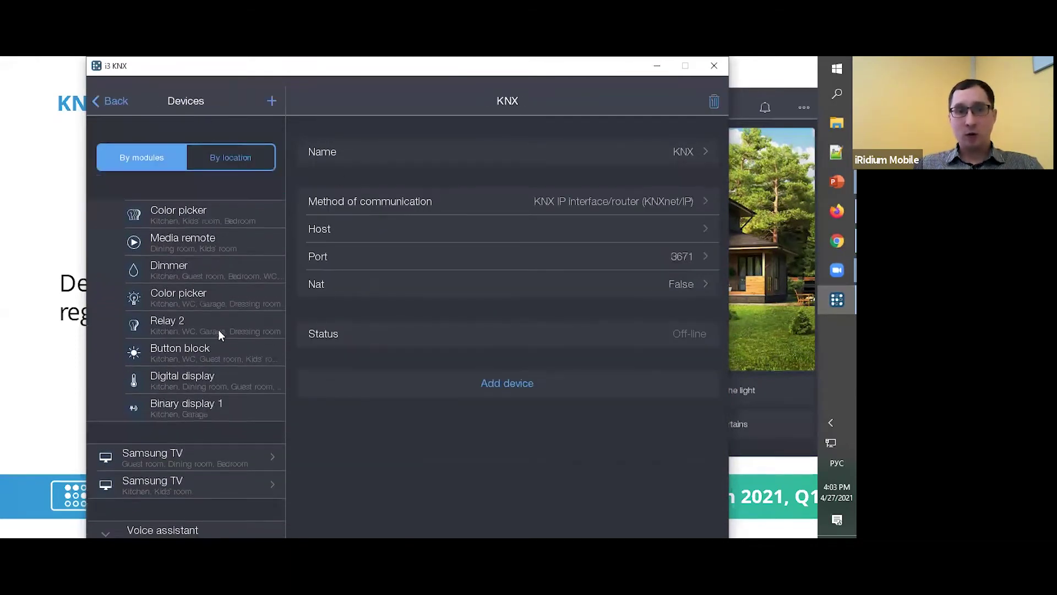
scroll(219, 335, "down", 3)
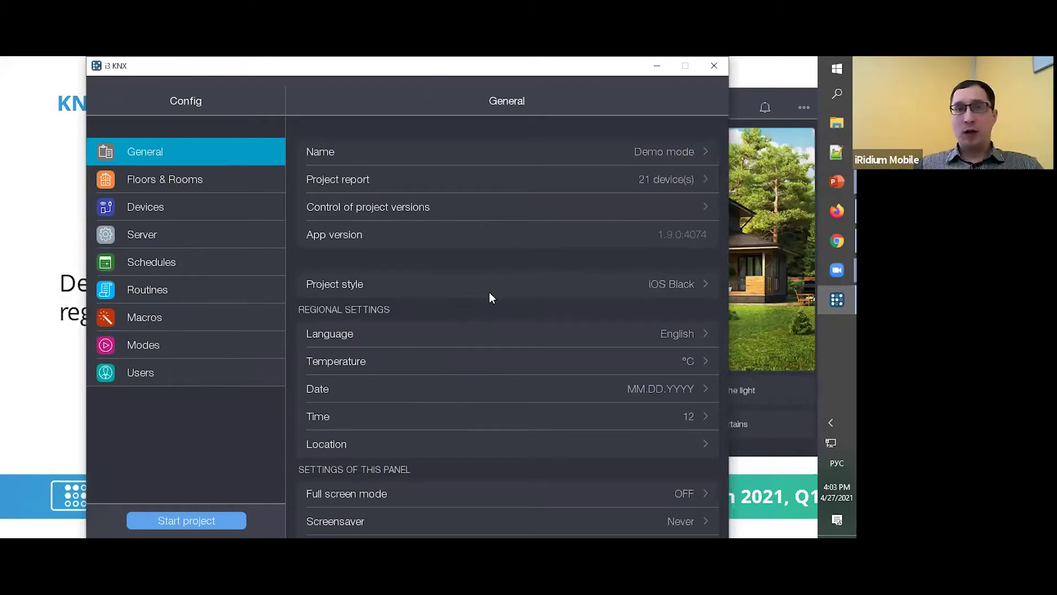
left_click(172, 519)
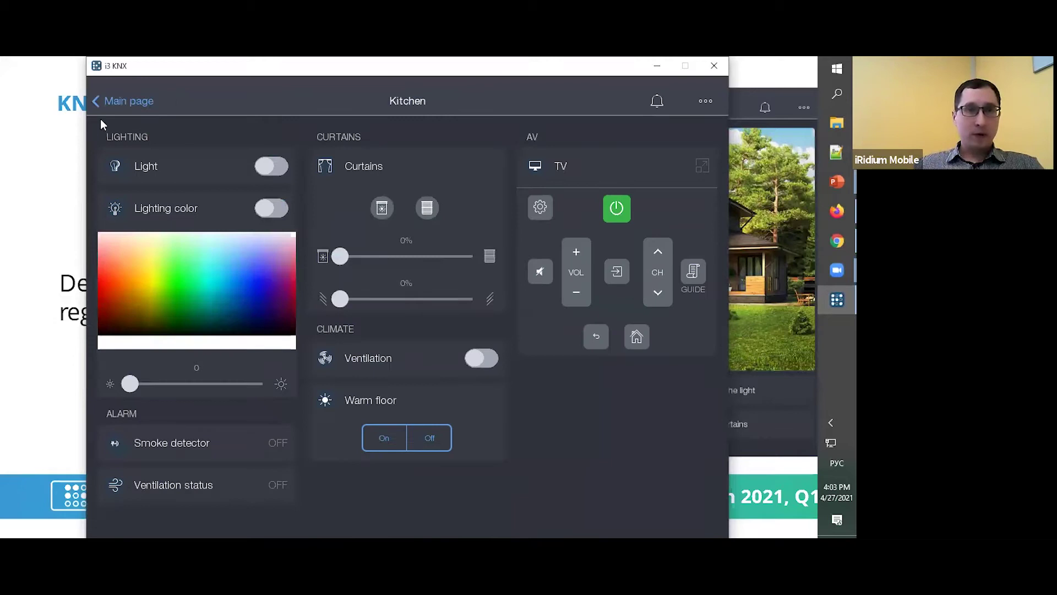
left_click(128, 104)
Step: Close the demo project and start the demo again
left_click(705, 102)
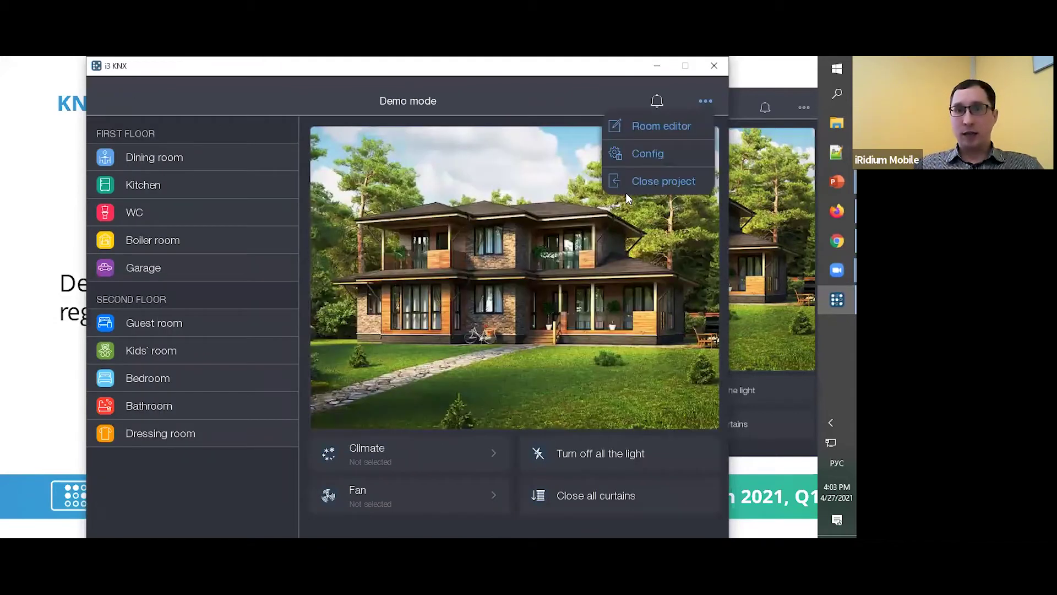
left_click(638, 184)
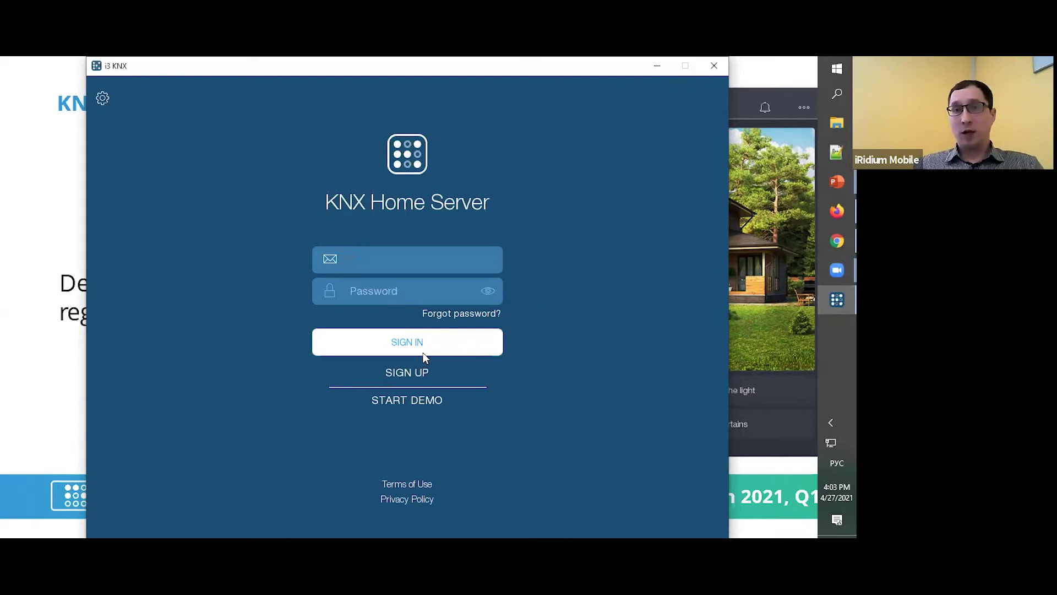
left_click(418, 401)
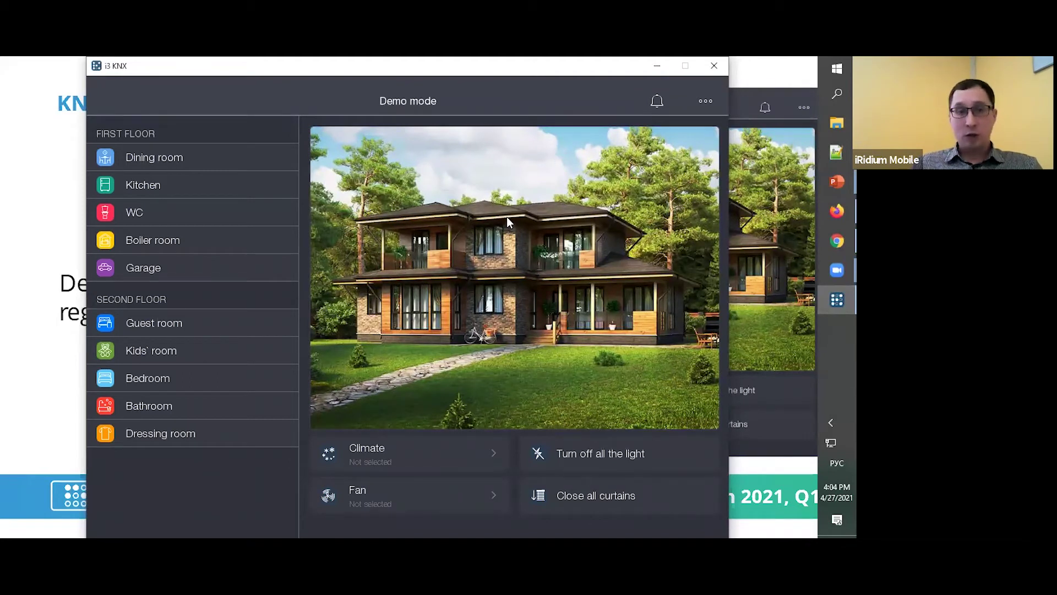
Step: Close the demo project once more and return to the slideshow
left_click(707, 101)
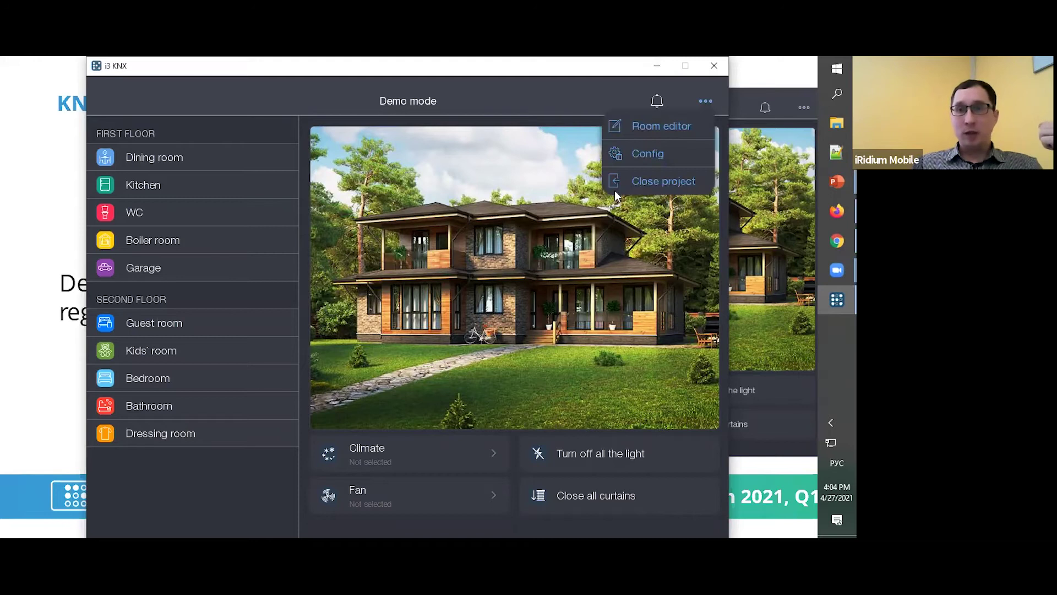
left_click(634, 182)
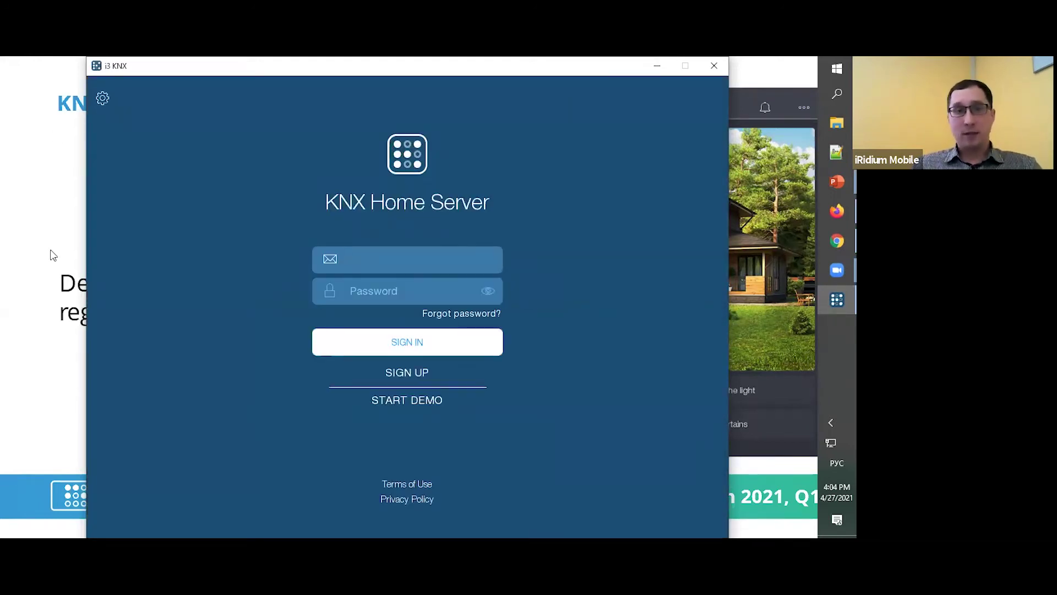
key("alt+Tab")
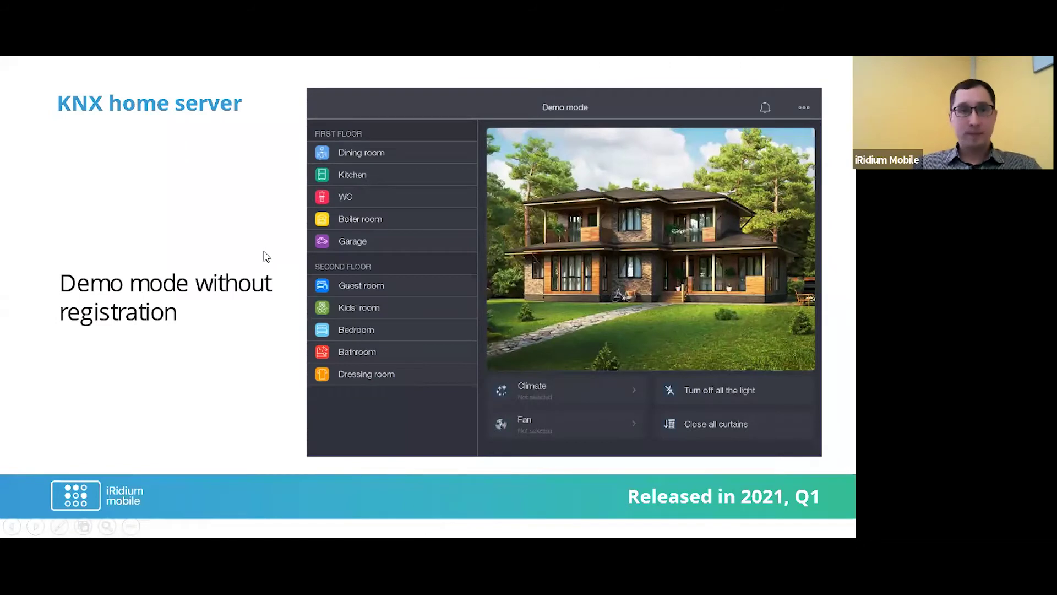
Step: Advance to the 'Fast access to setting timers' slide and bring i3 KNX back in front
key("Right")
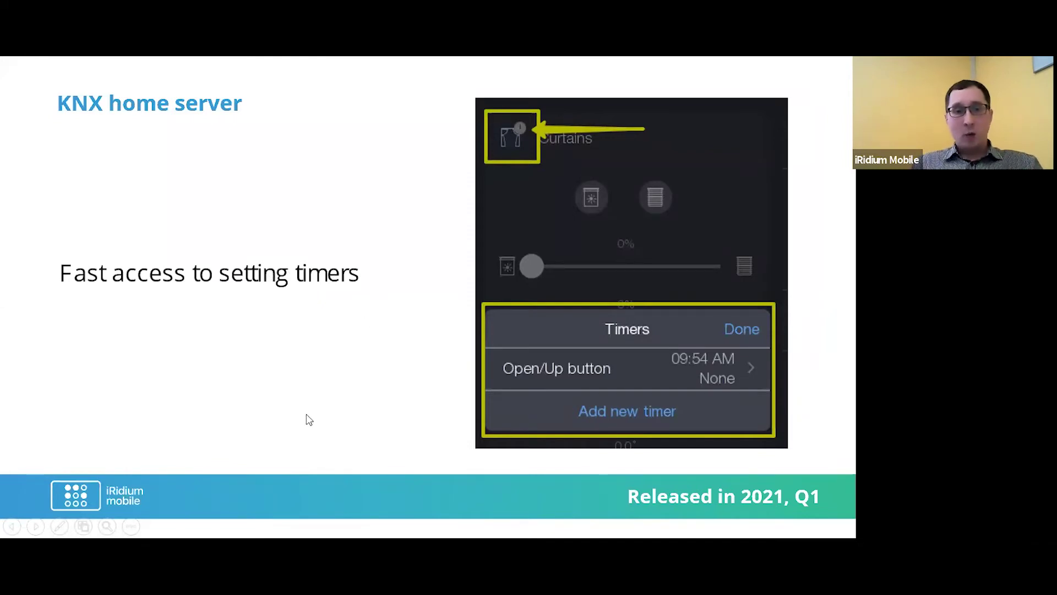
key("alt+Tab")
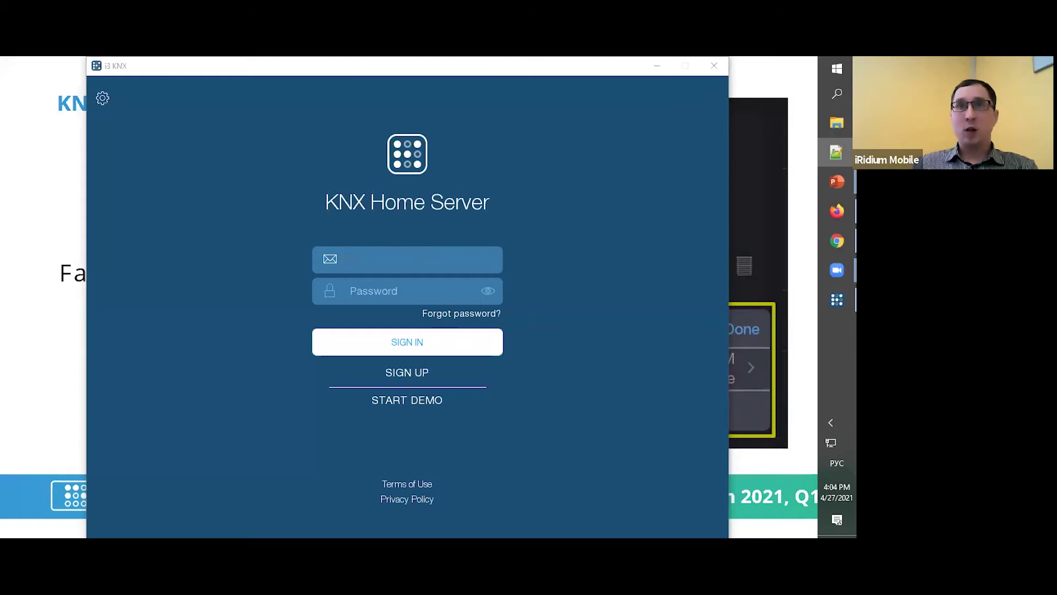
Step: Sign in to i3 KNX with the account e-mail and password
left_click(418, 266)
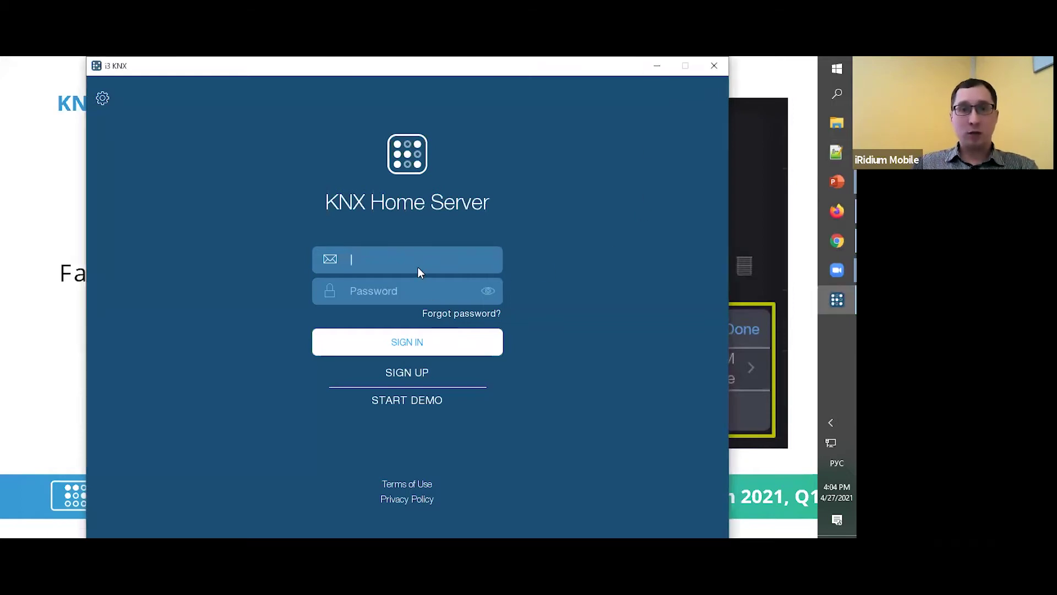
key("ctrl+v")
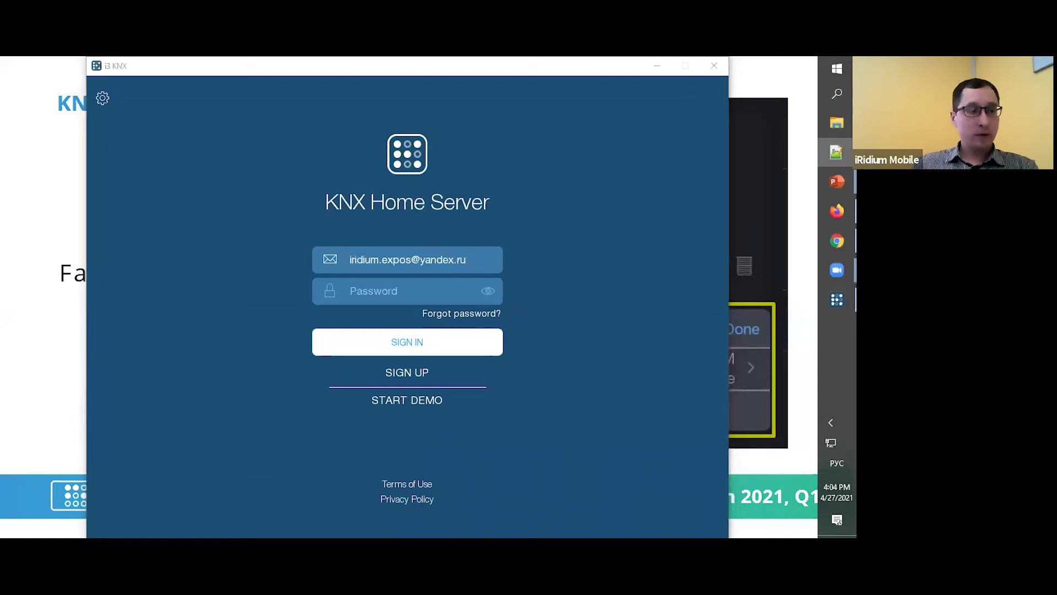
left_click(377, 295)
key("ctrl+v")
left_click(392, 342)
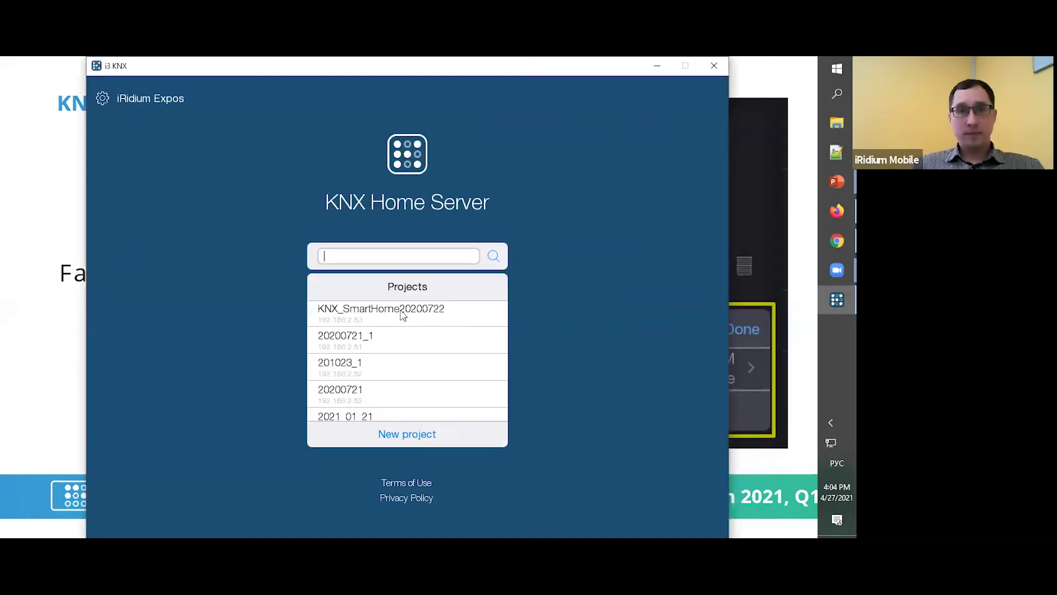
Step: Open the 2021_04_27_Sprint project from the Projects list
scroll(400, 347, "down", 5)
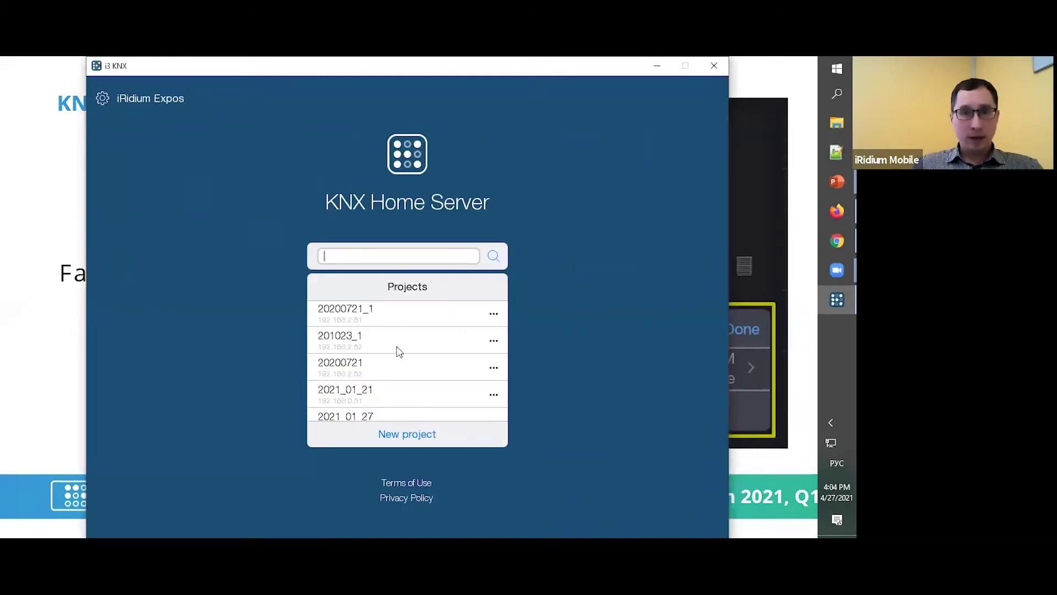
scroll(419, 367, "up", 5)
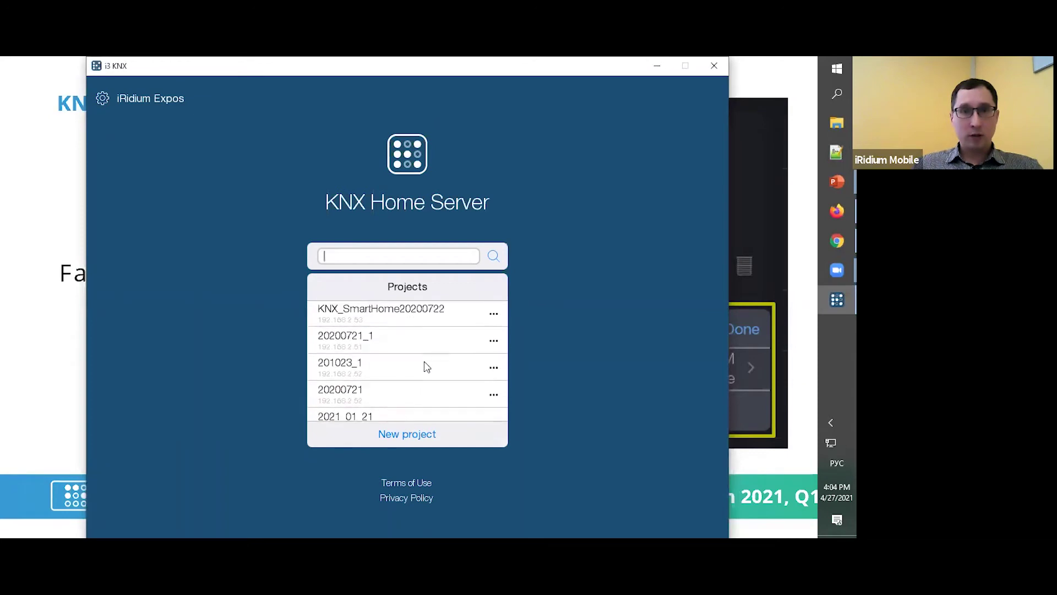
scroll(358, 352, "down", 6)
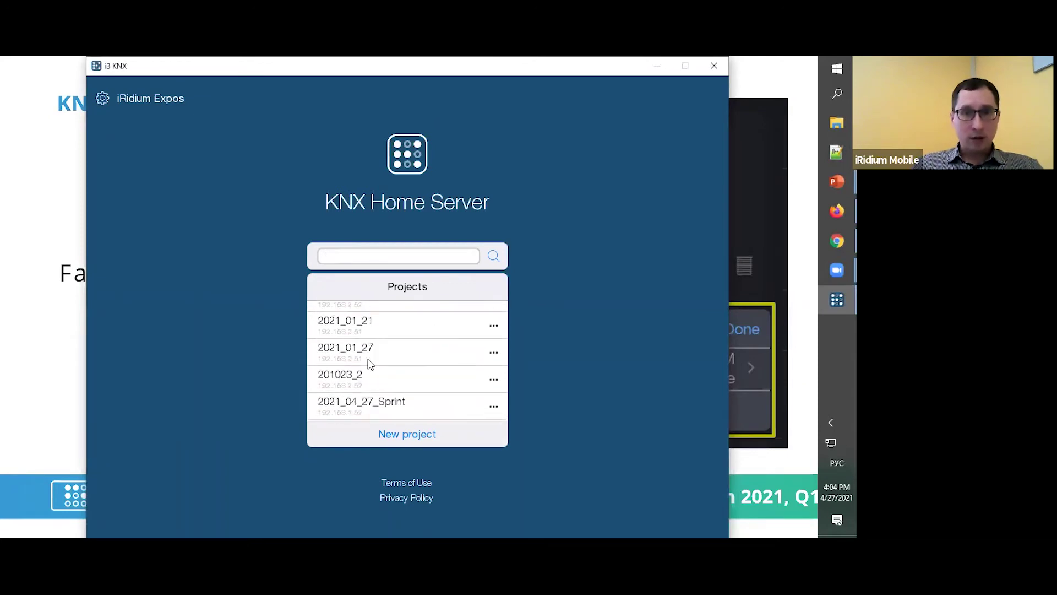
left_click(371, 366)
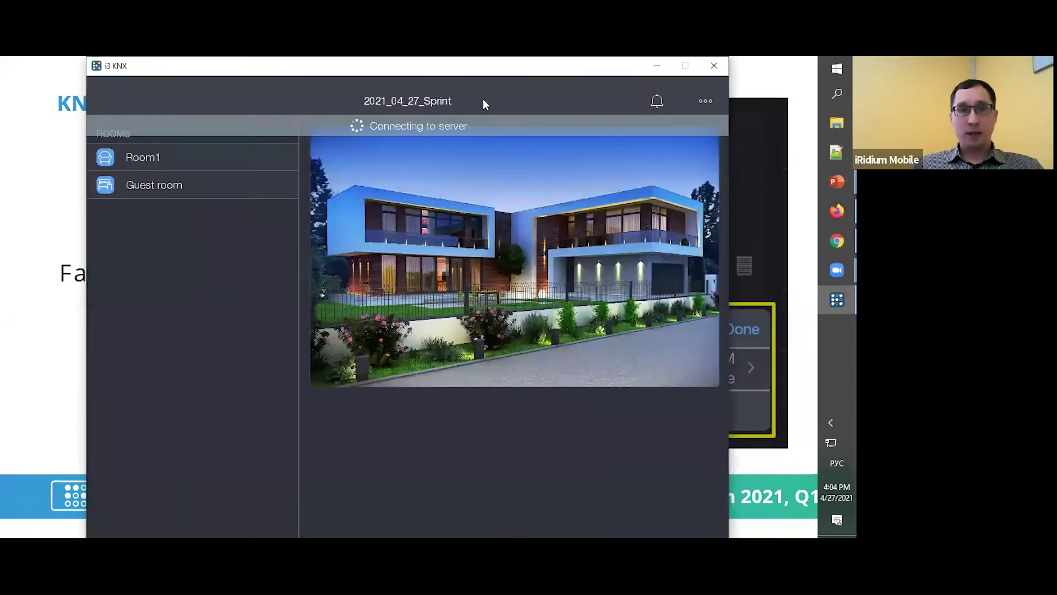
left_click(707, 102)
left_click(644, 153)
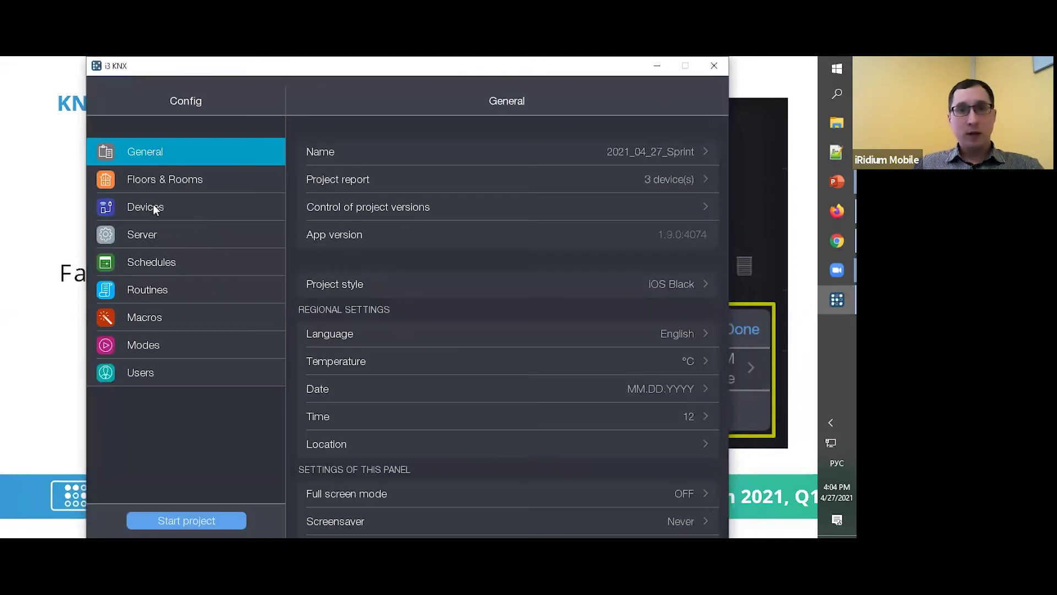
left_click(153, 205)
left_click(185, 250)
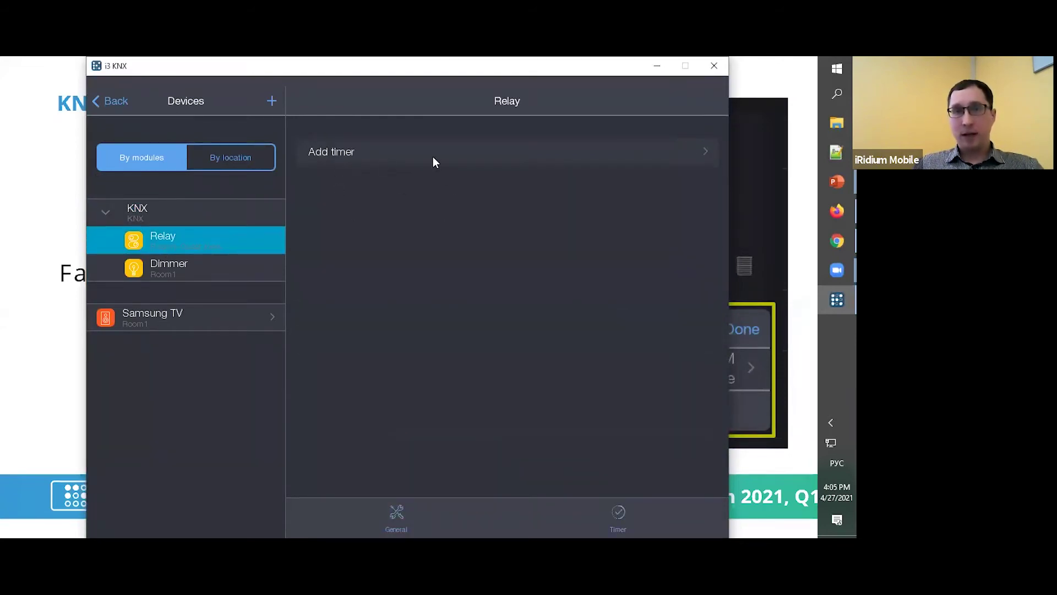
left_click(434, 158)
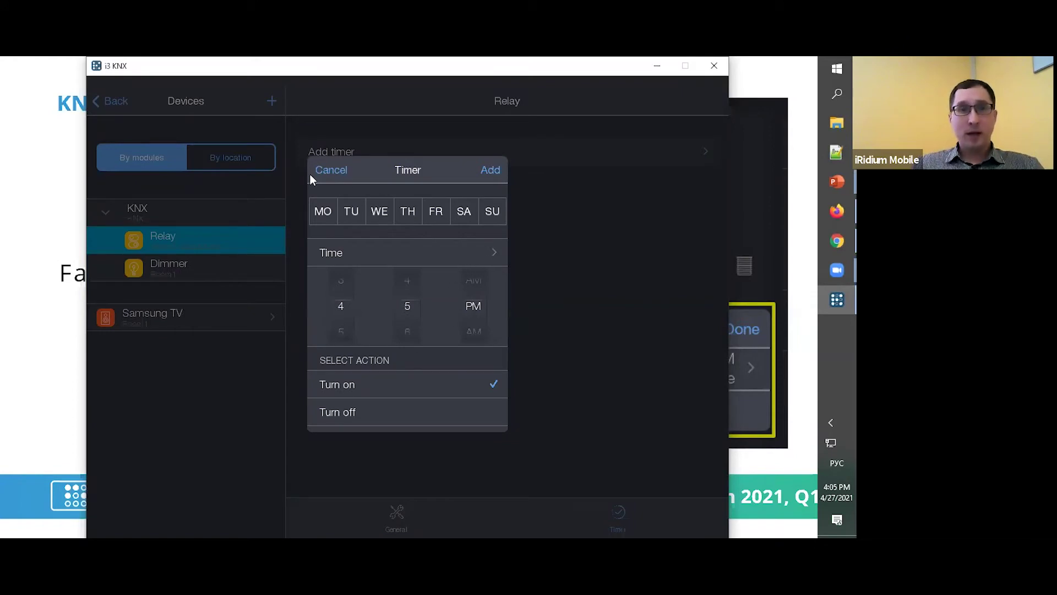
left_click(231, 157)
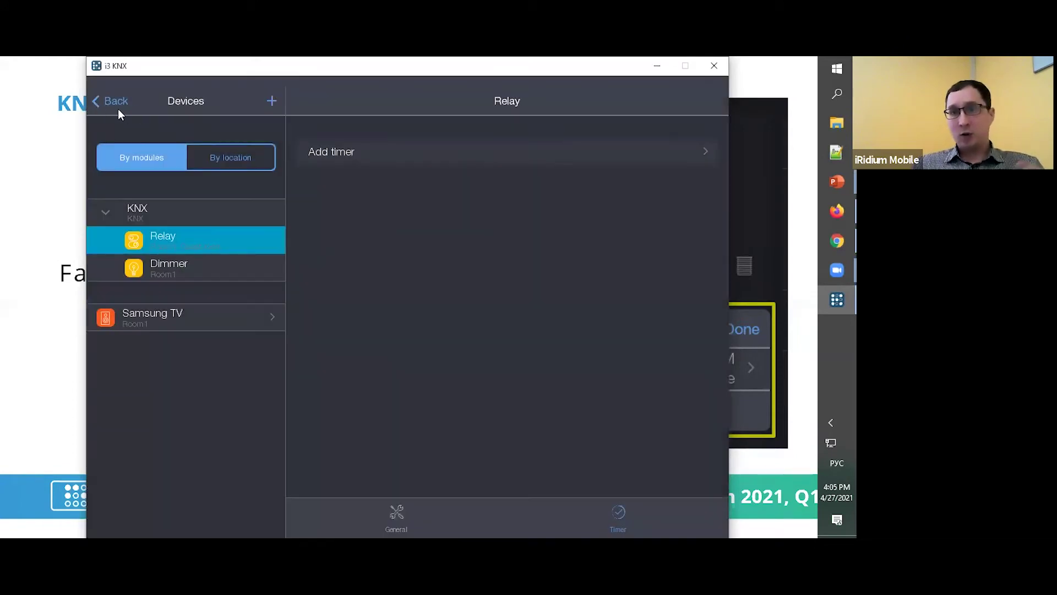
left_click(118, 109)
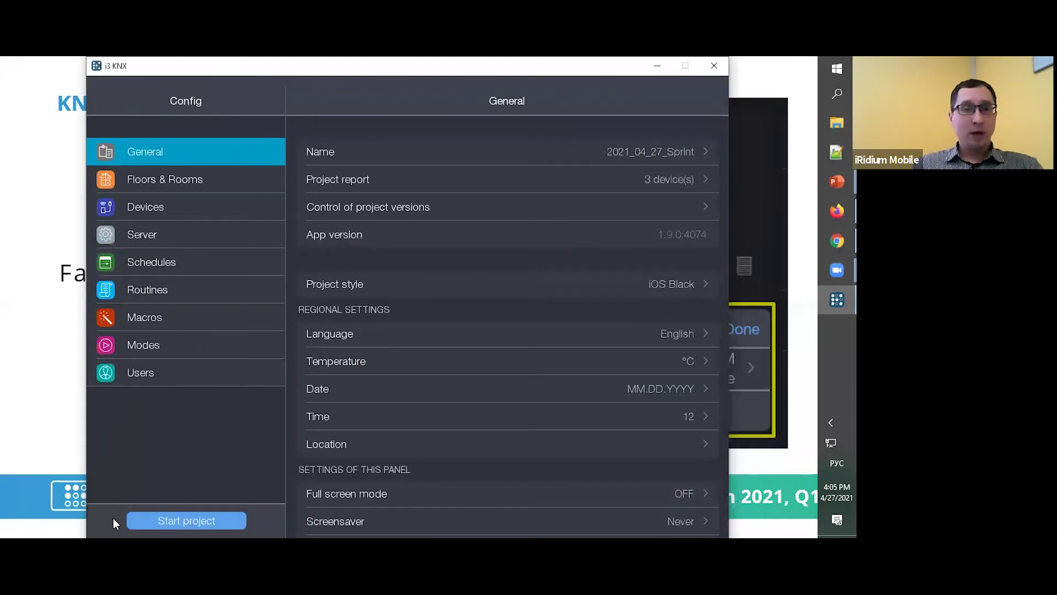
left_click(160, 521)
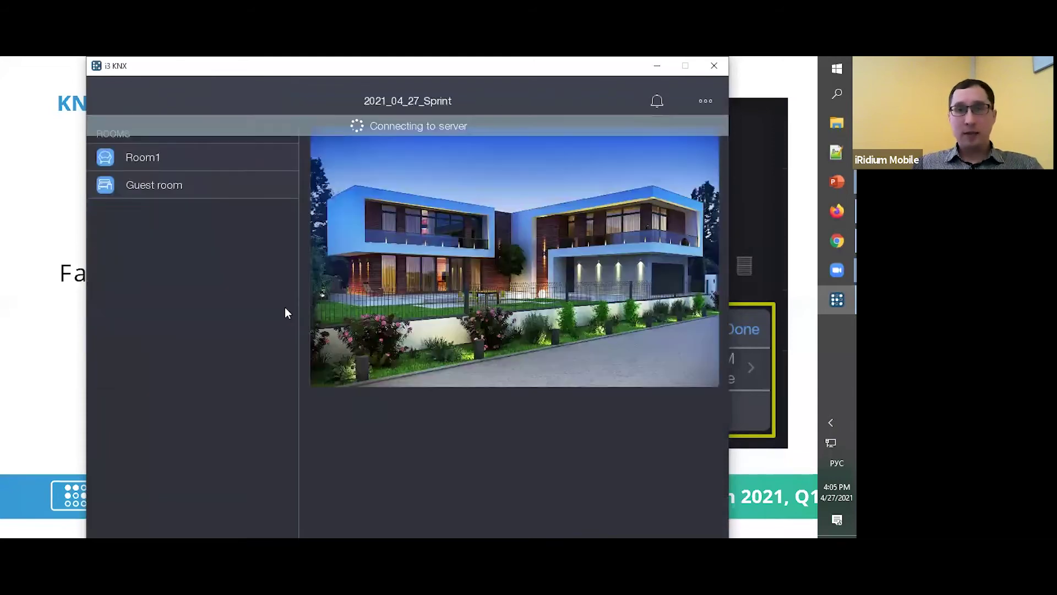
Step: Add a Turn on timer at 04:07 PM to Room1's Dimmer and check it in the timers list
left_click(182, 163)
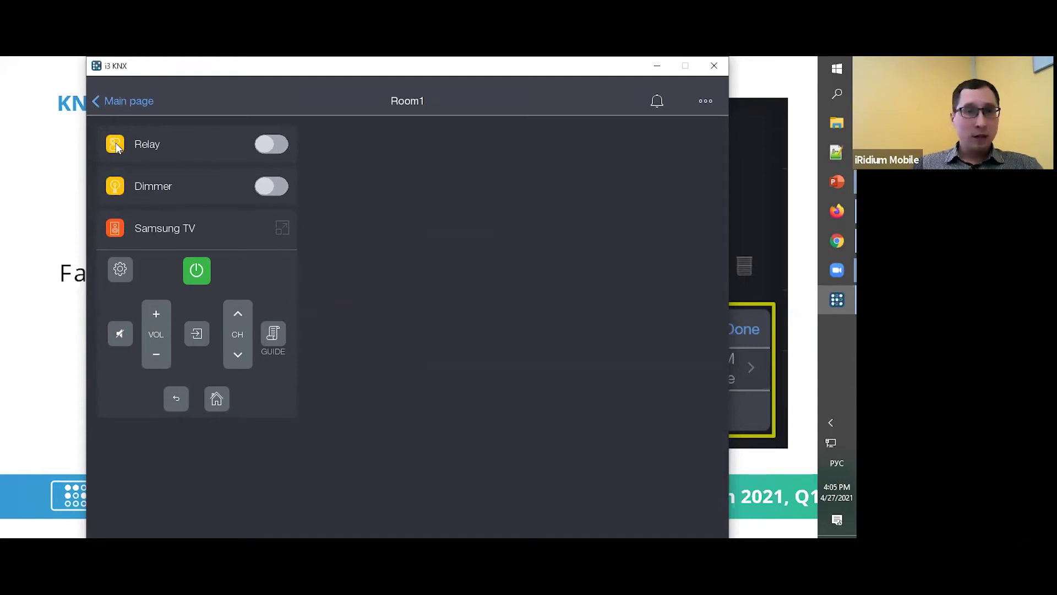
left_click(120, 191)
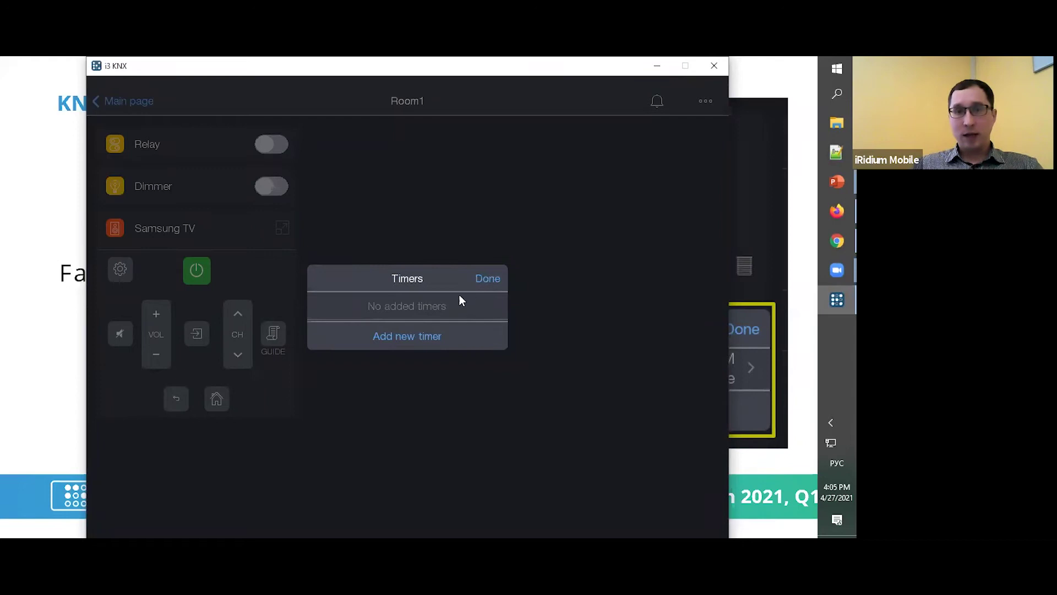
left_click(402, 337)
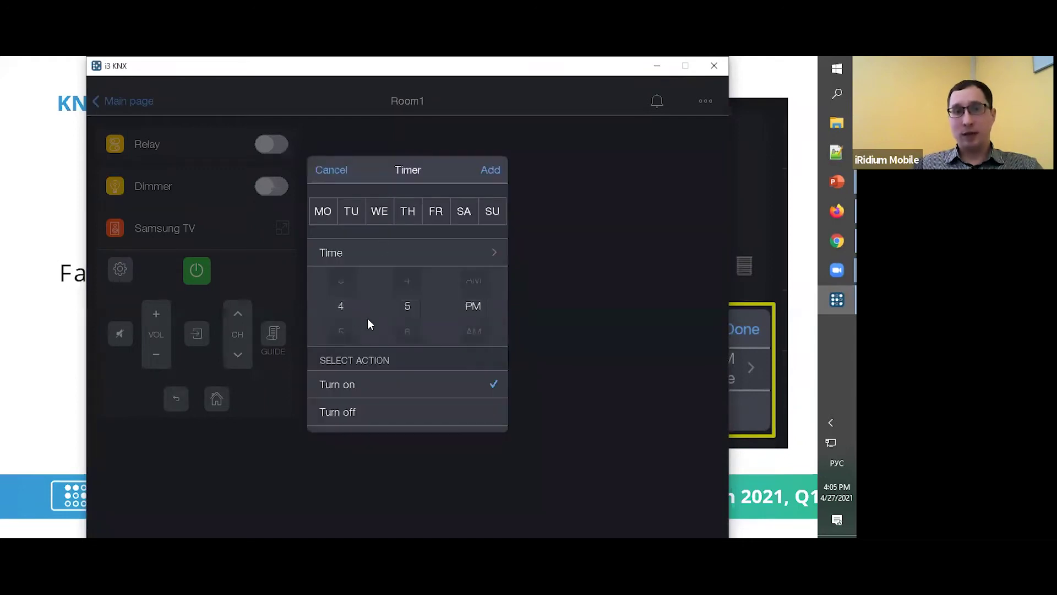
left_click(491, 174)
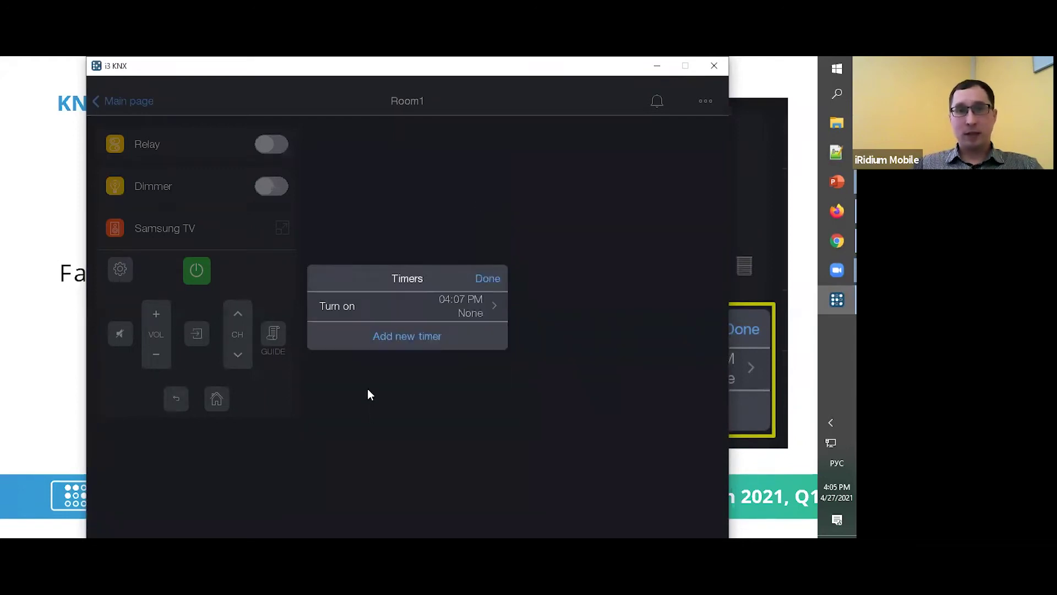
left_click(484, 279)
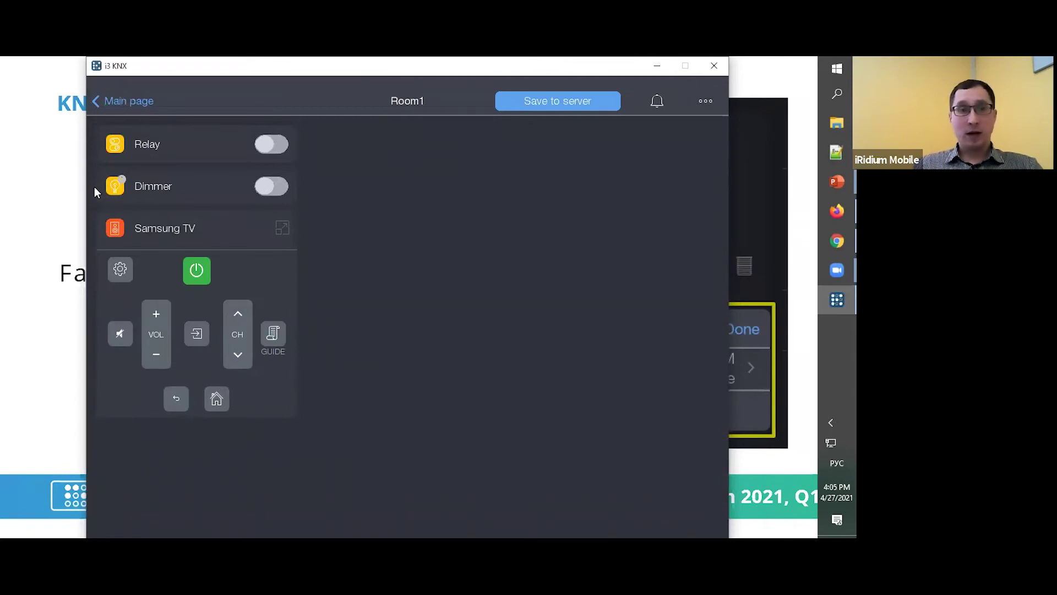
left_click(115, 188)
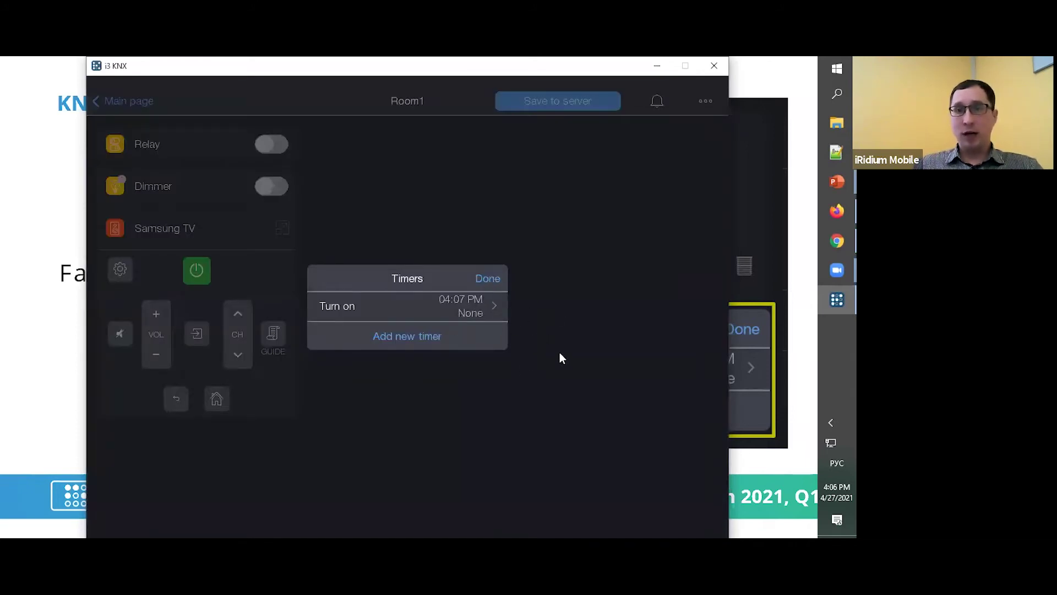
left_click(488, 280)
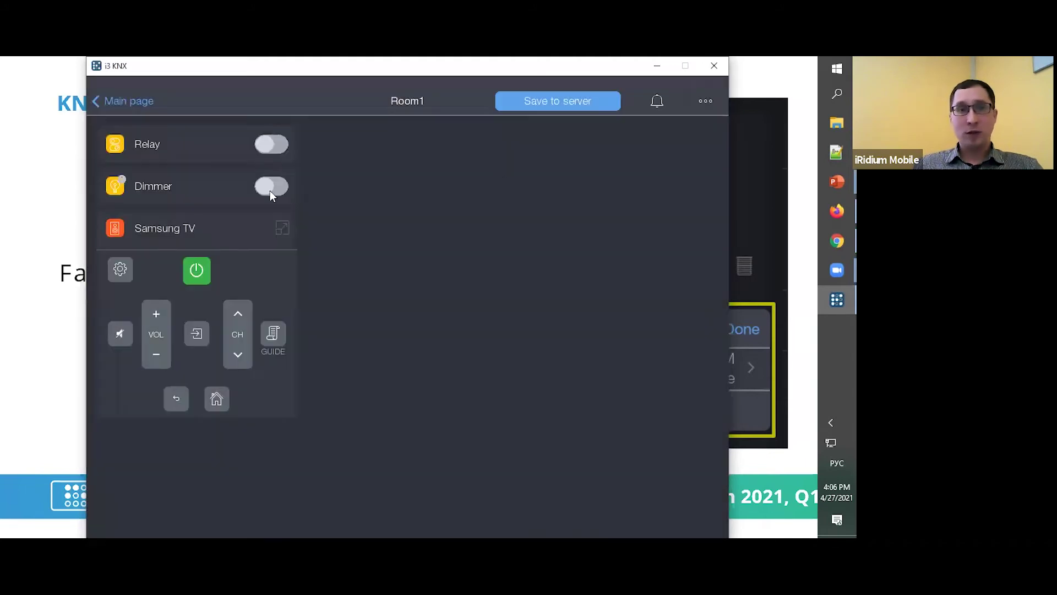
Step: Advance the slideshow to the guest access mode slide, then switch back to i3 KNX
left_click(17, 384)
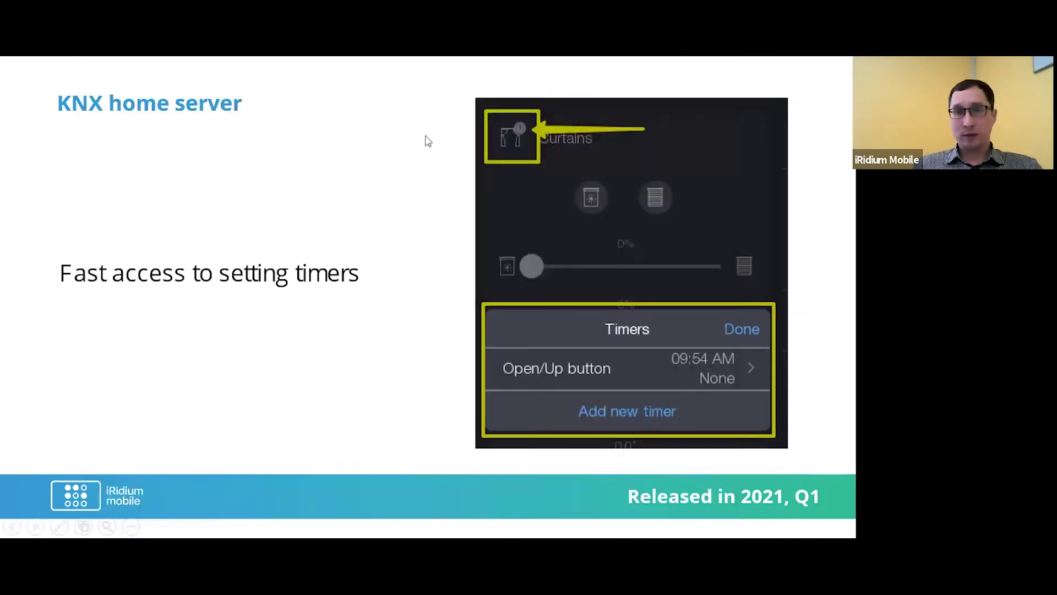
left_click(307, 386)
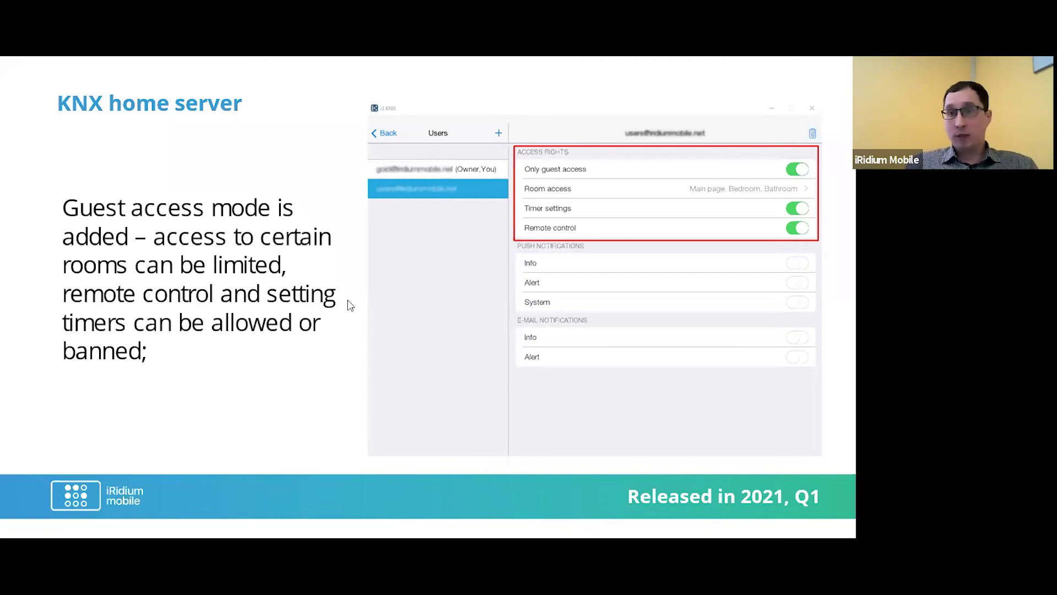
key("alt+Tab")
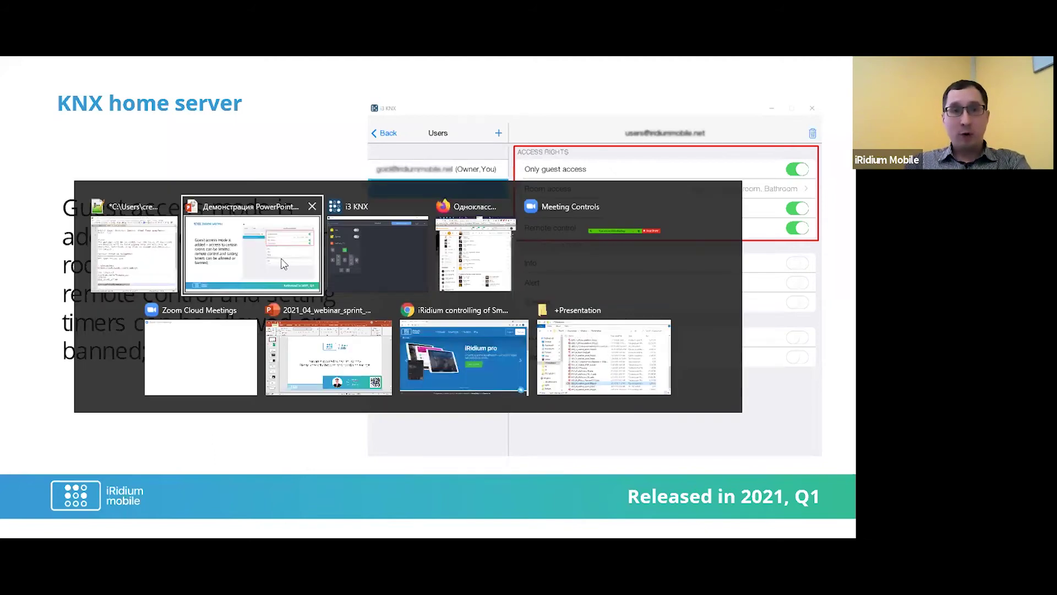
Step: Return to the project's main page and open the Guest room
left_click(370, 228)
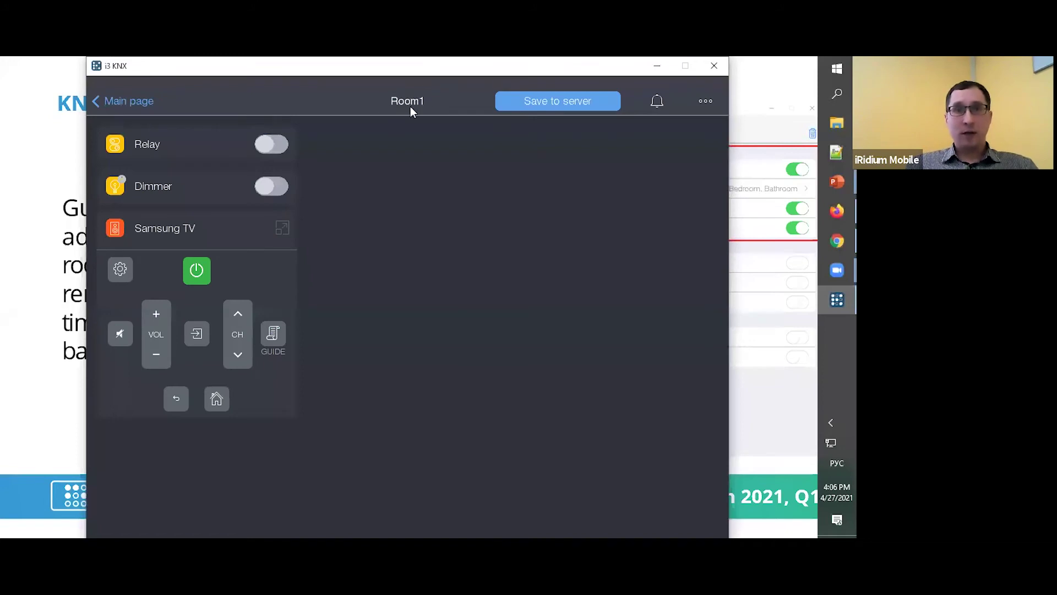
left_click(137, 102)
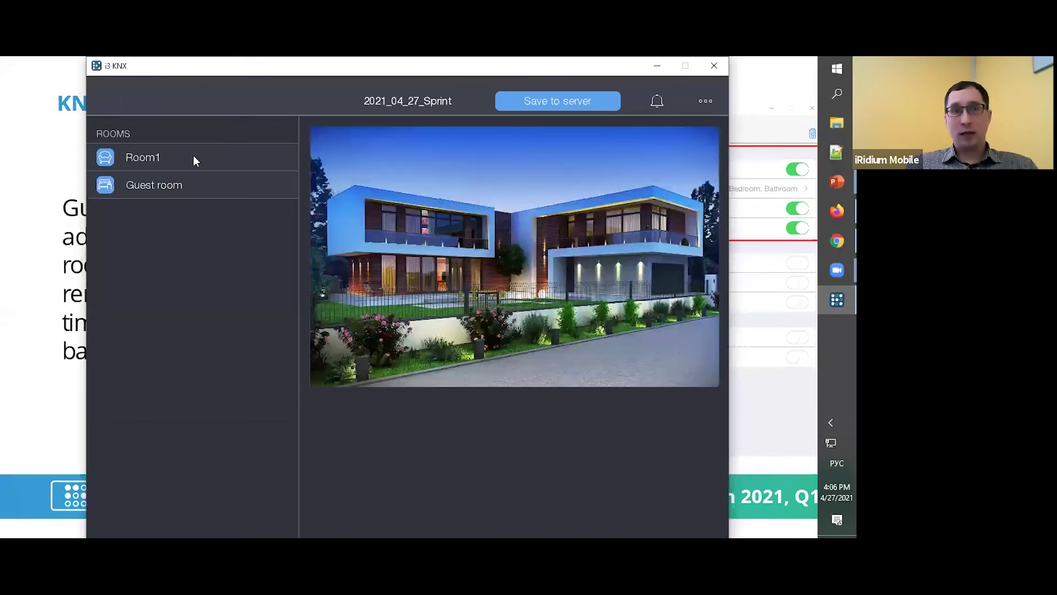
left_click(143, 187)
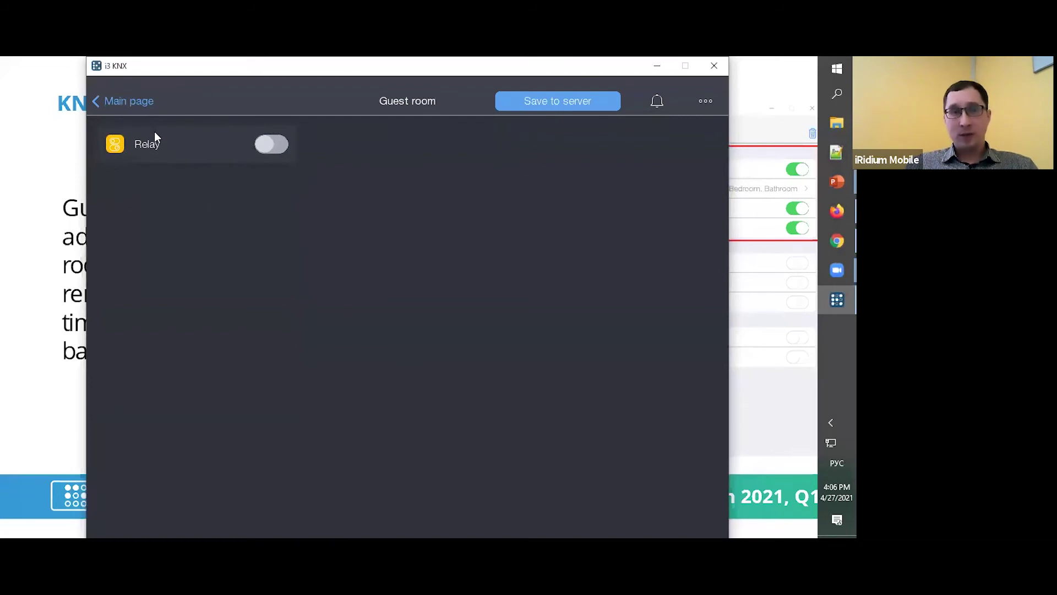
Step: In Config > Users, invite a new guest user by entering their e-mail address
left_click(706, 103)
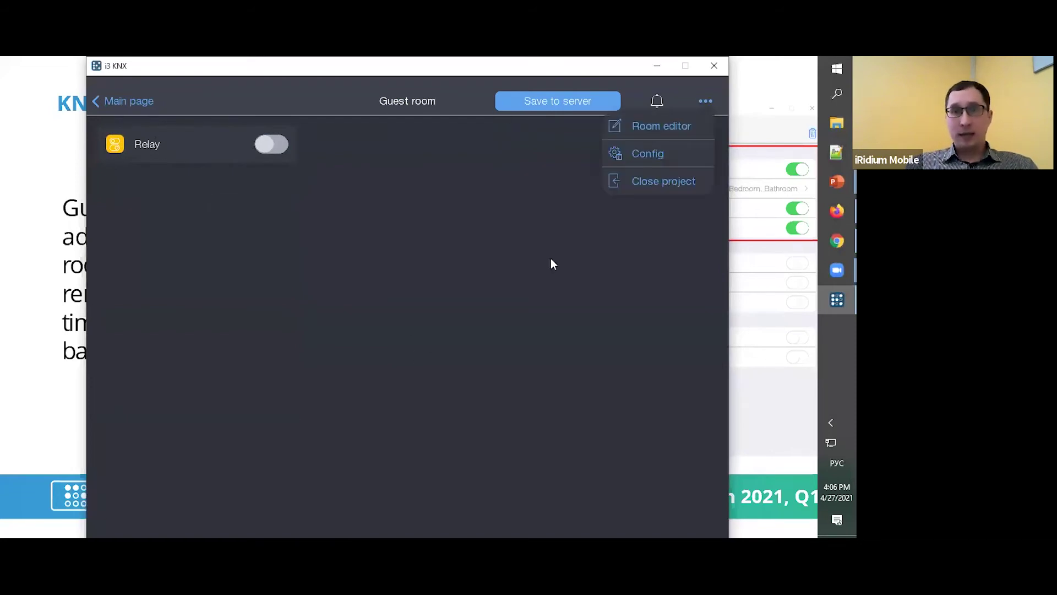
left_click(645, 155)
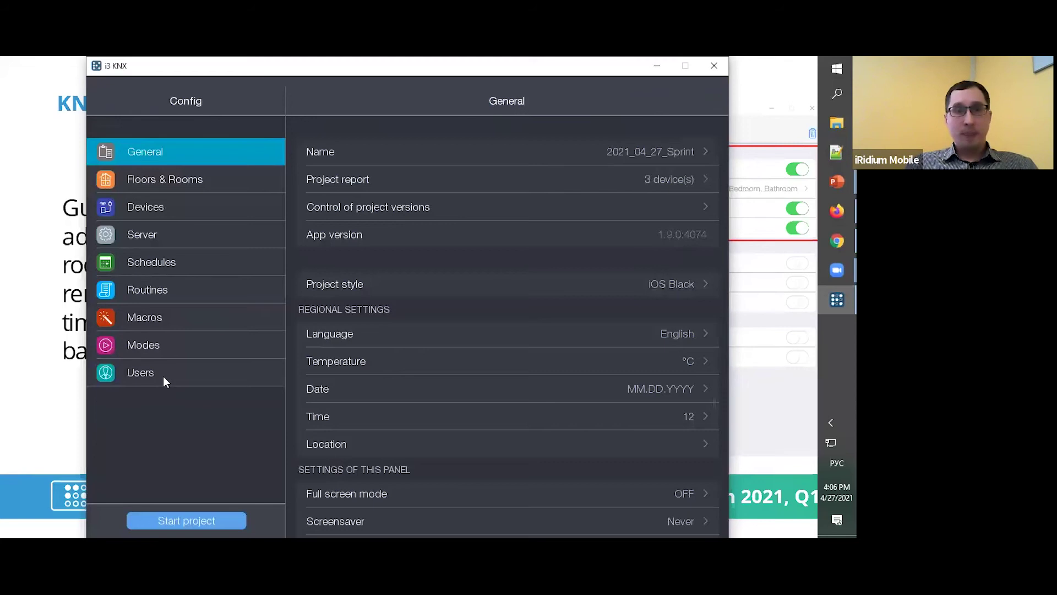
left_click(164, 379)
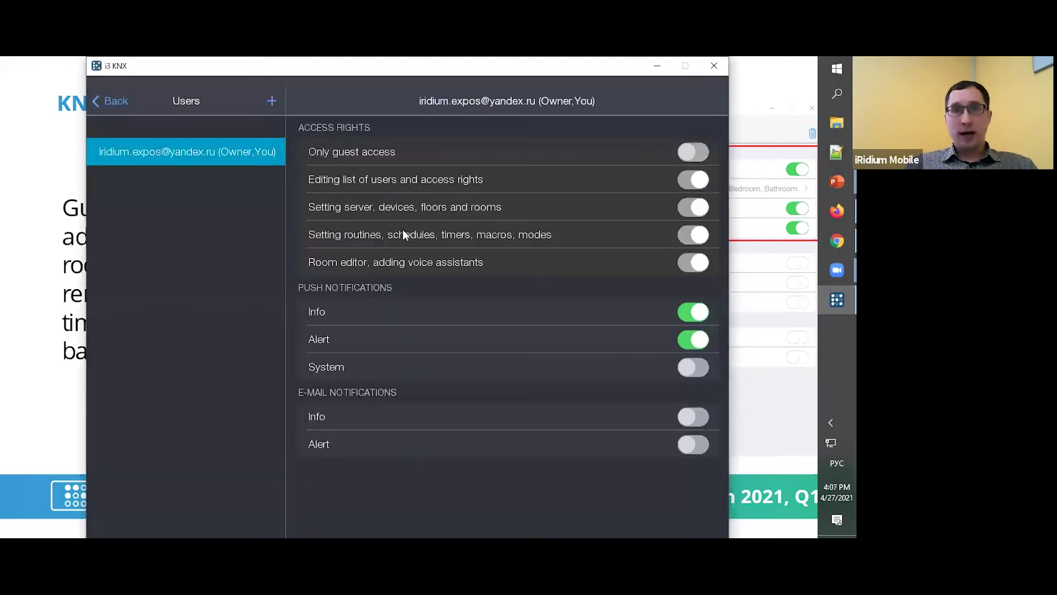
left_click(272, 100)
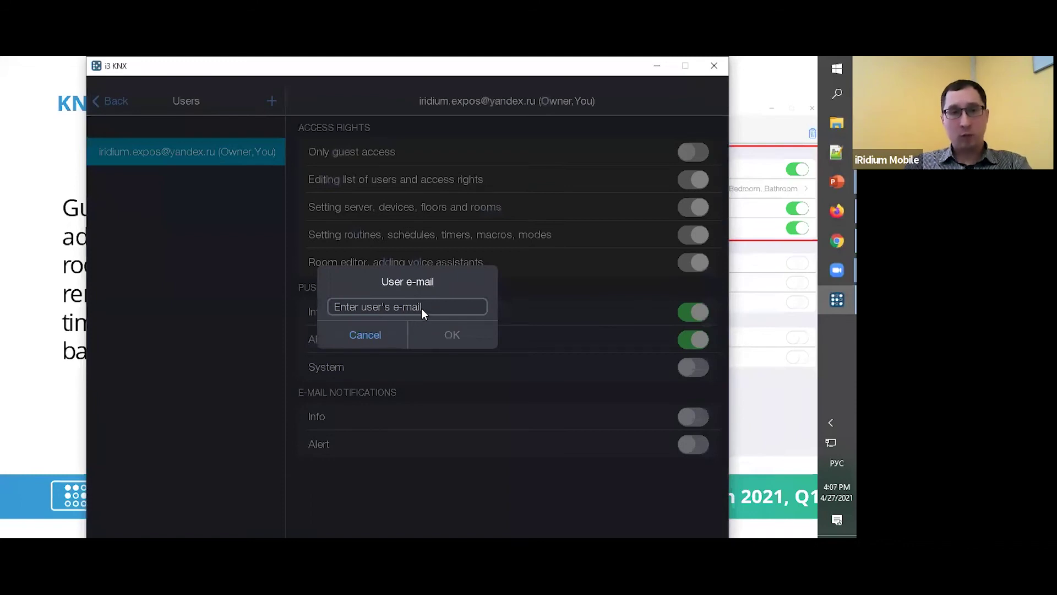
key("ctrl+v")
left_click(448, 335)
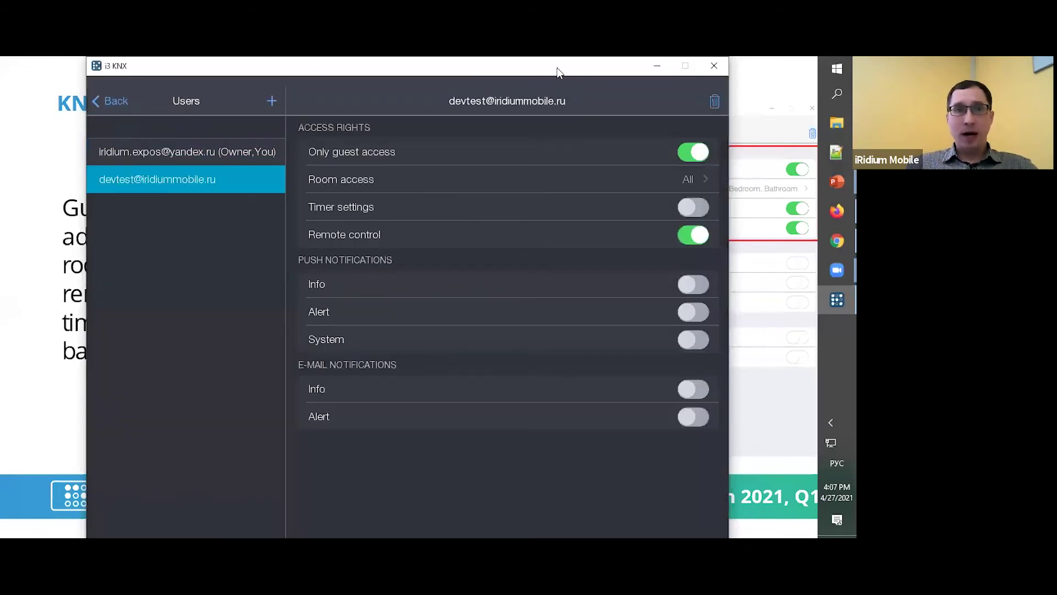
left_click_drag(558, 71, 528, 72)
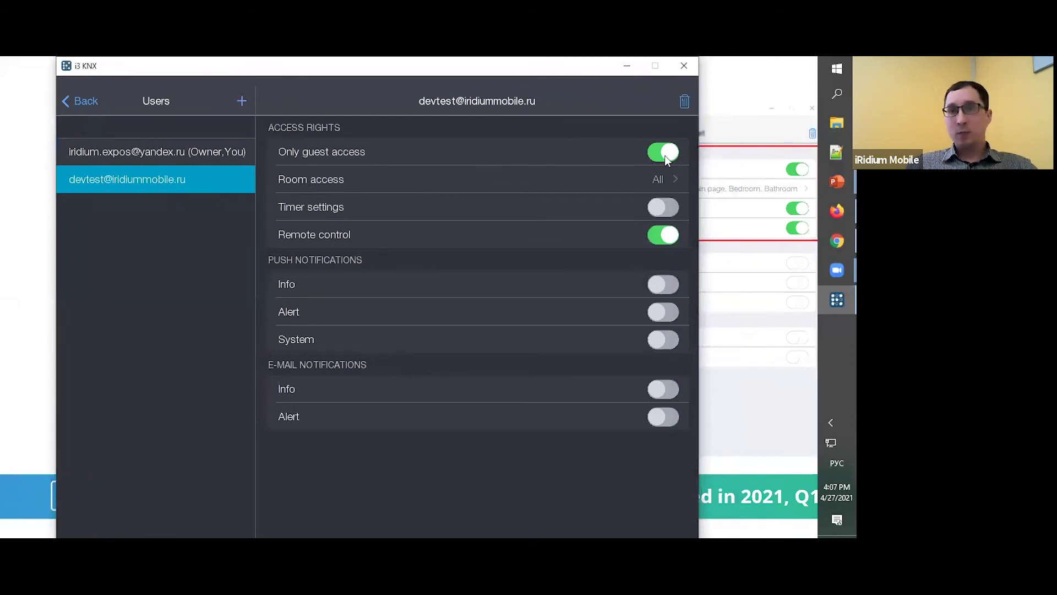
Step: Limit the guest user's rooms to Main page and Guest room, and switch off Remote control
left_click(653, 187)
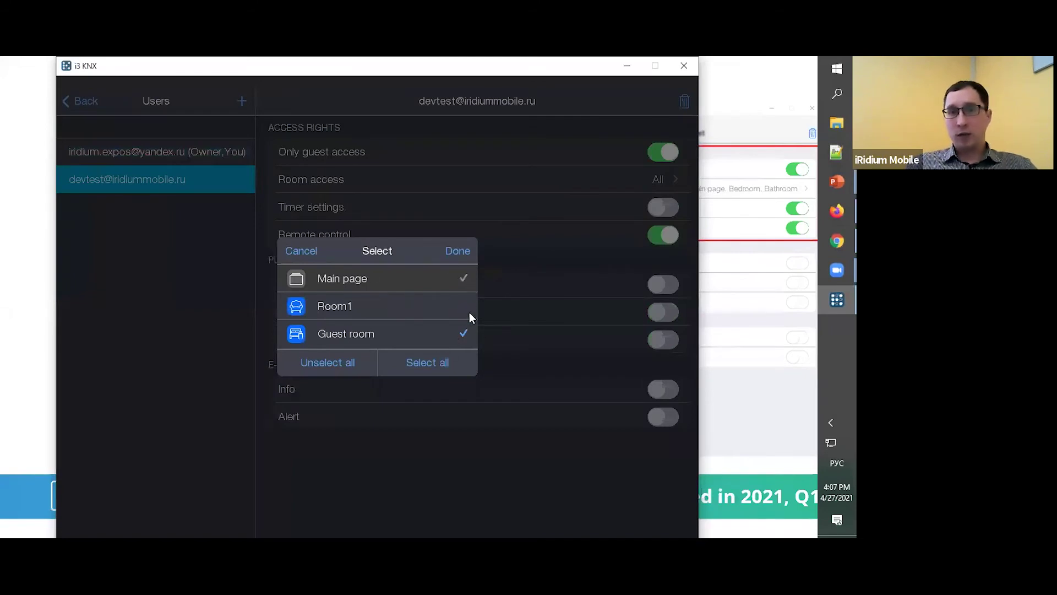
left_click(450, 252)
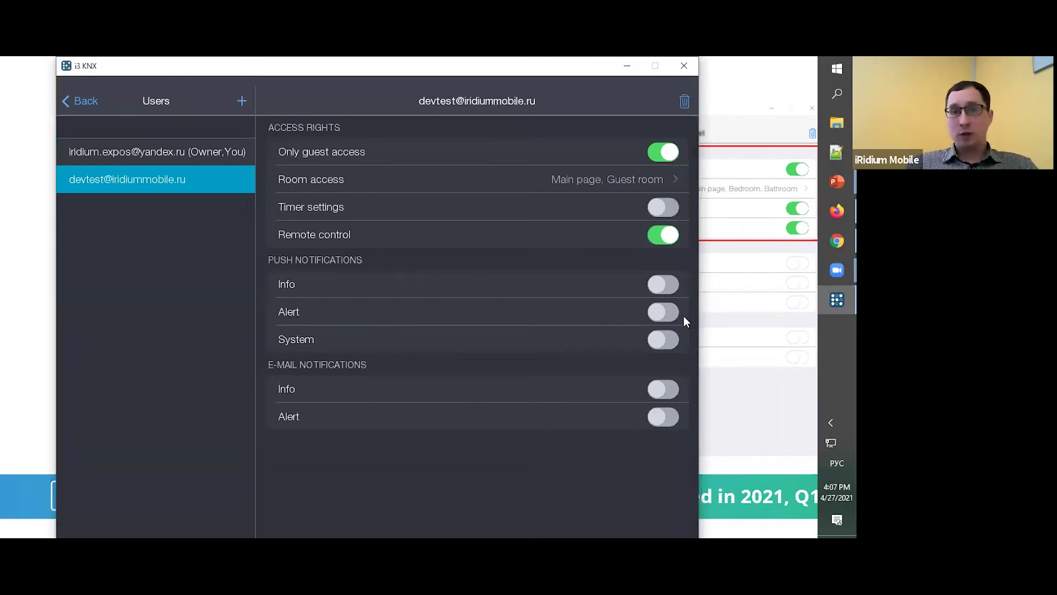
left_click(664, 234)
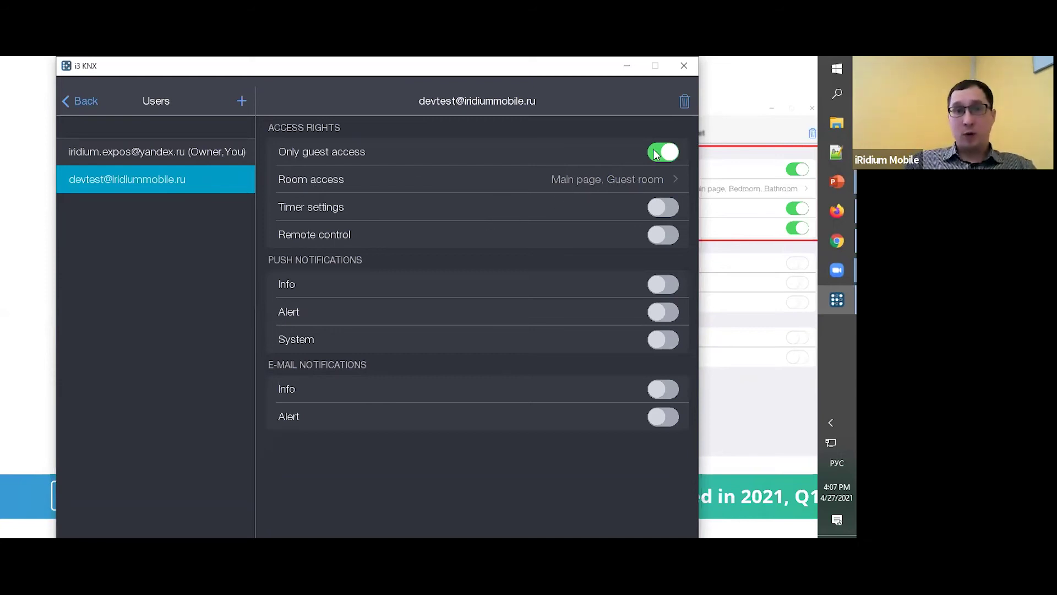
Step: Turn off Only guest access, delete the second user, and return to the slideshow
left_click(670, 152)
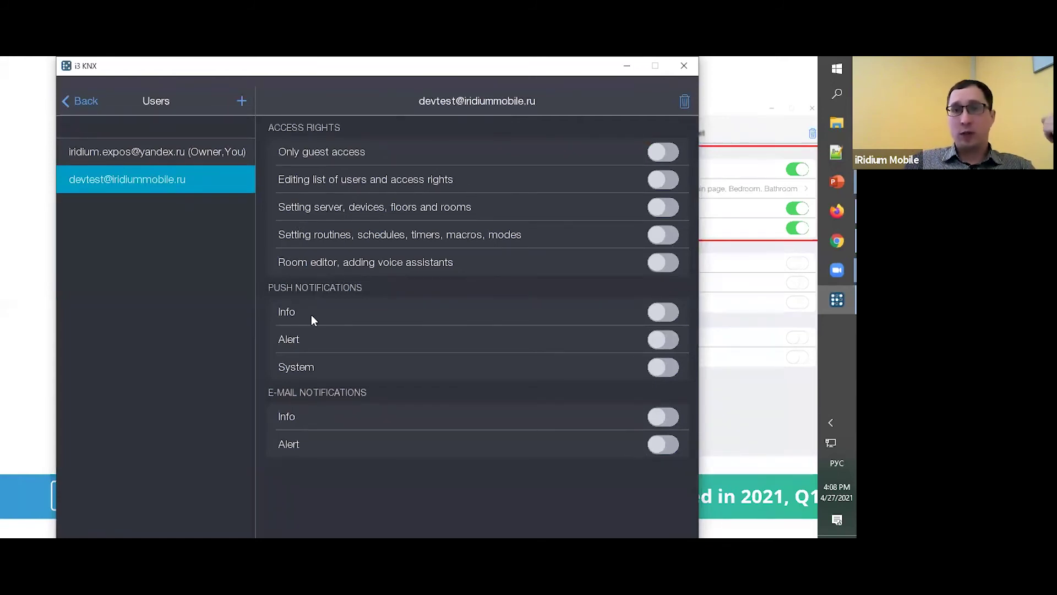
left_click(684, 102)
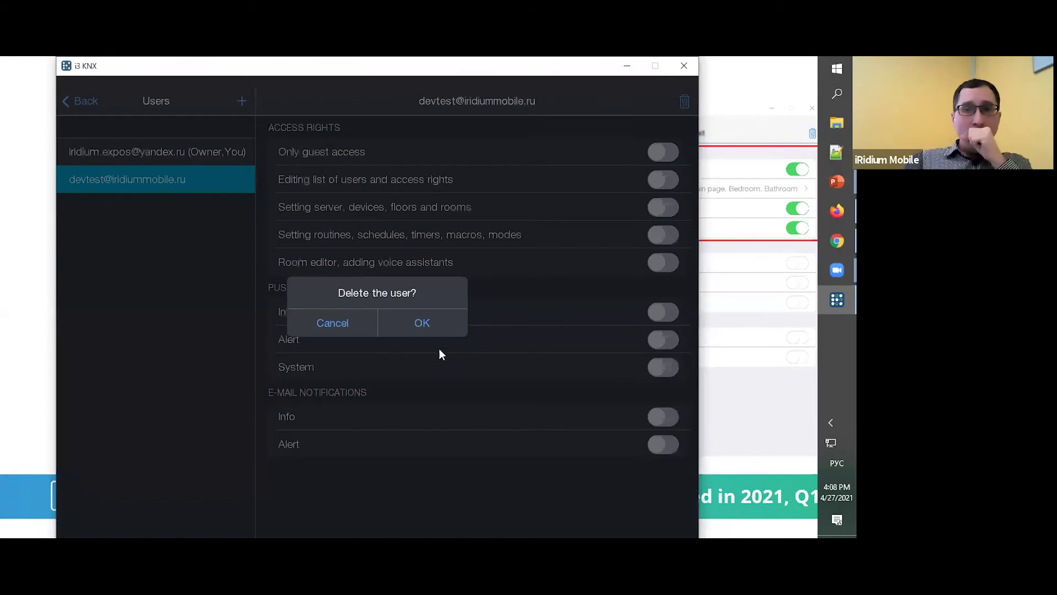
left_click(422, 325)
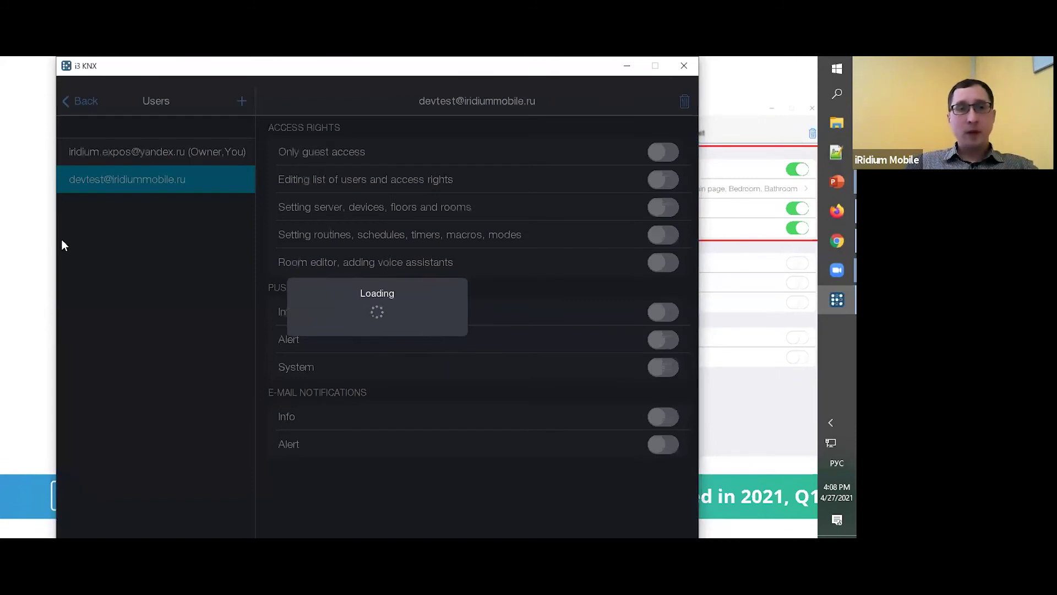
key("alt+Tab")
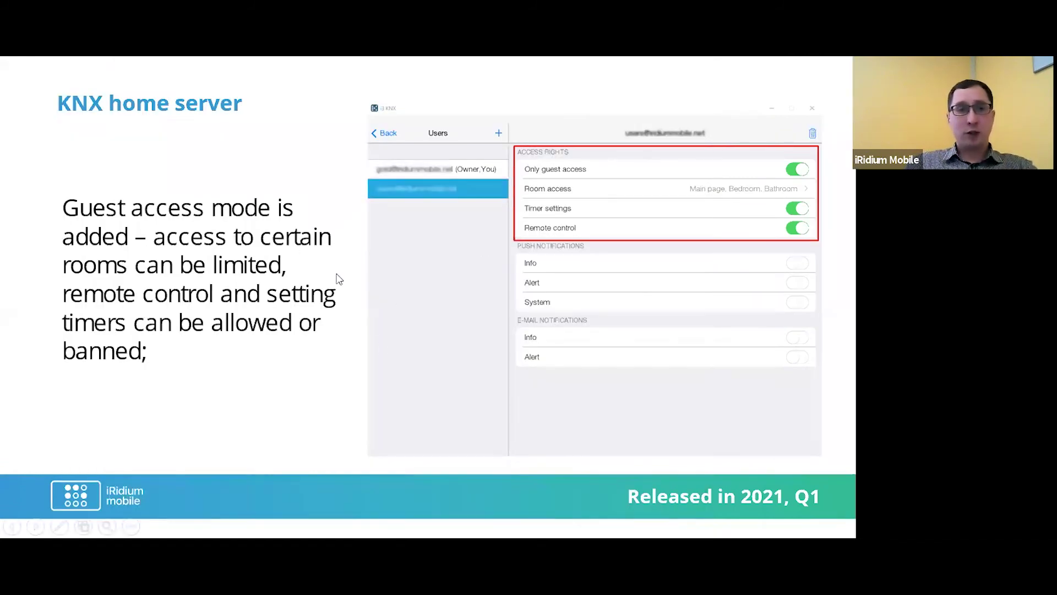
Step: Advance to the backups slide, then bring the i3 KNX Users list back to the front
key("Right")
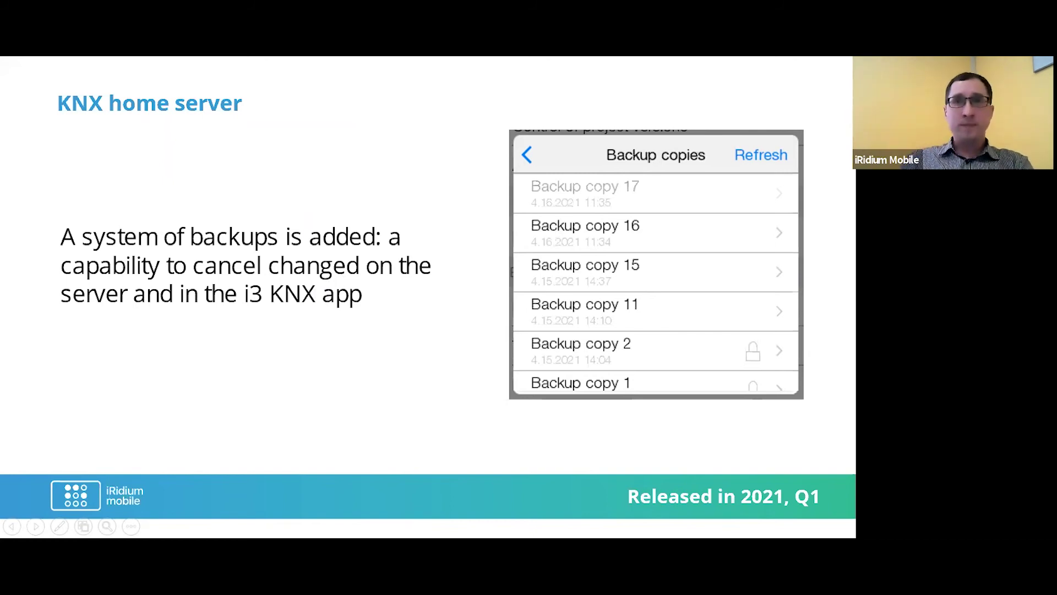
key("alt+Tab")
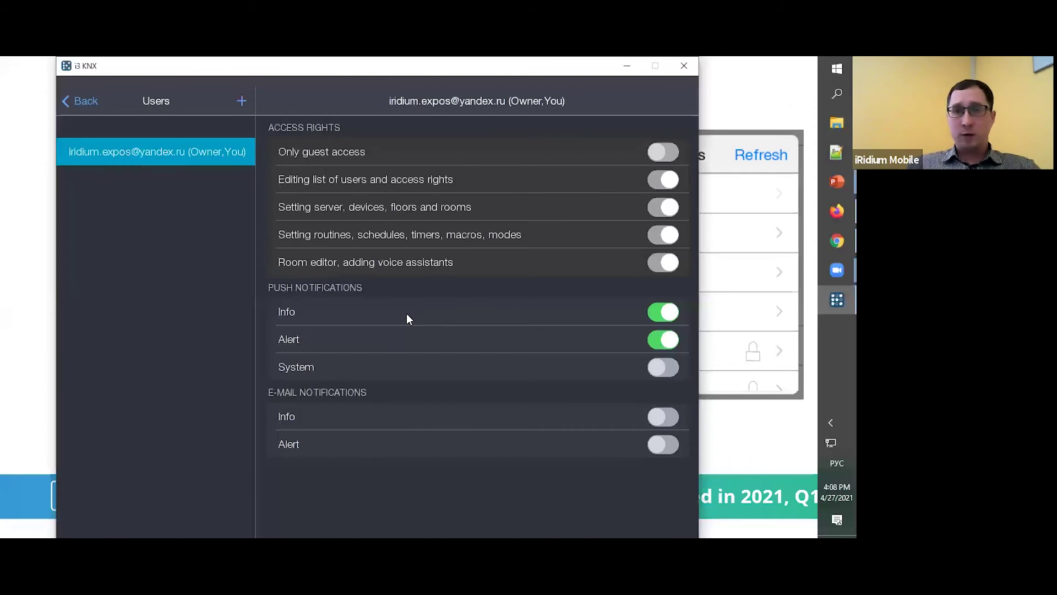
Step: Return to Config > General and open Control of project versions to list Backup copies 1–3
left_click(82, 102)
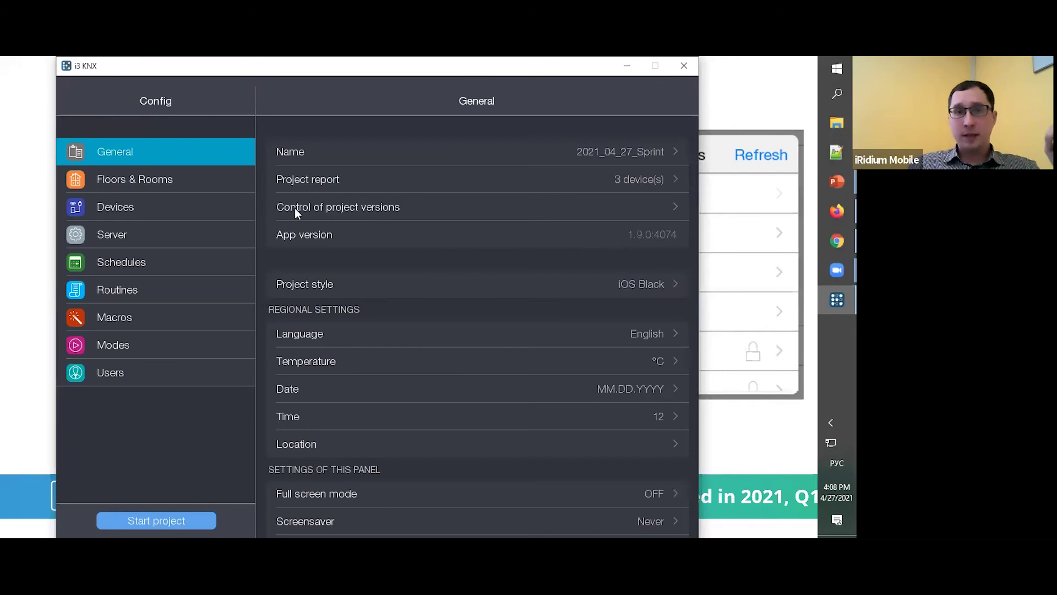
left_click(372, 206)
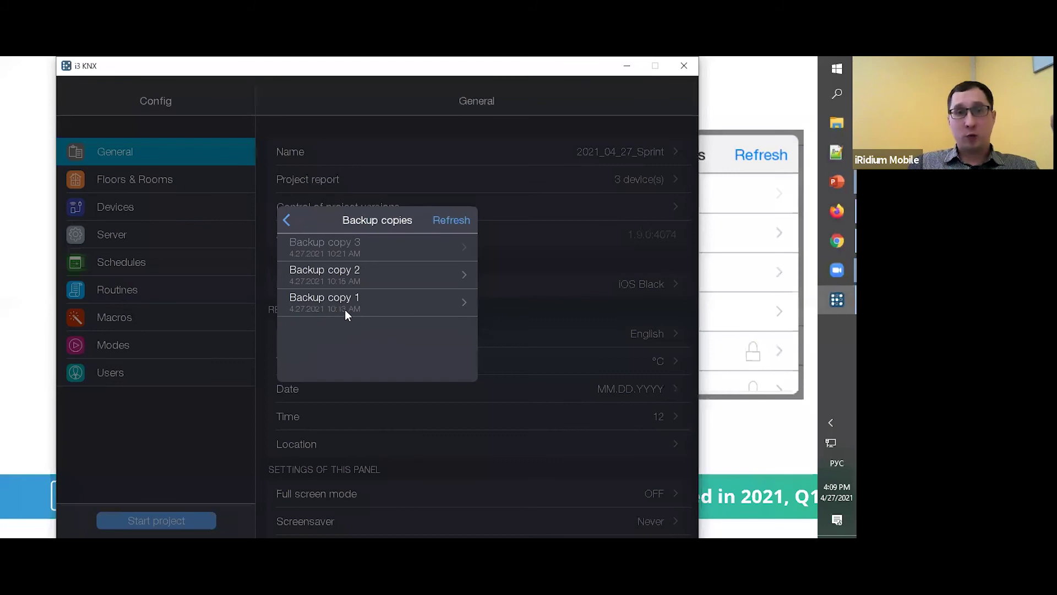
Step: Toggle Do not delete on and off for Backup copy 1, close the backups list, and return to the slideshow
left_click(363, 308)
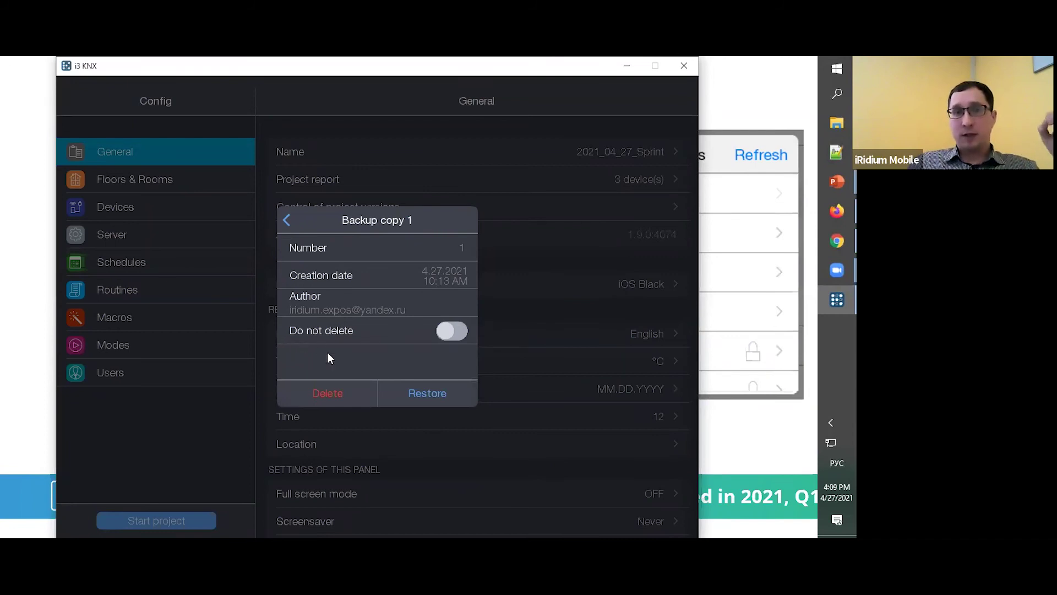
left_click(450, 332)
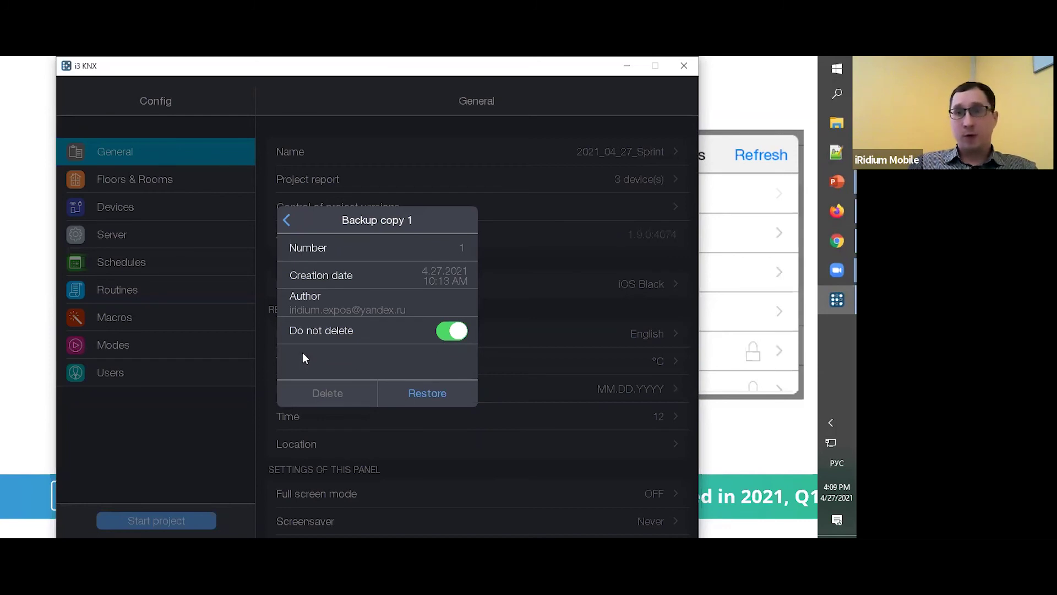
left_click(449, 332)
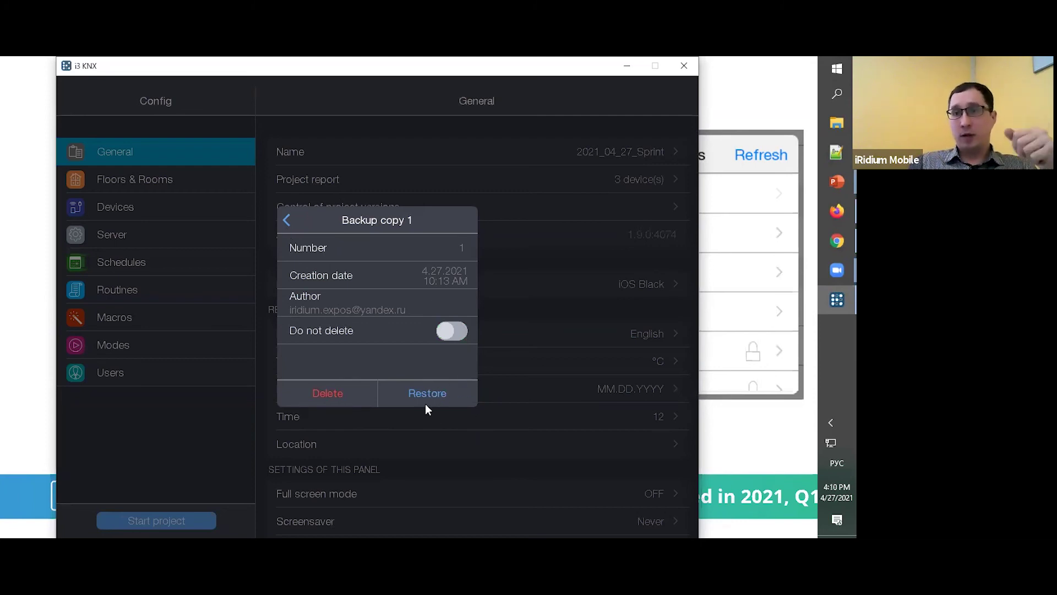
left_click(288, 220)
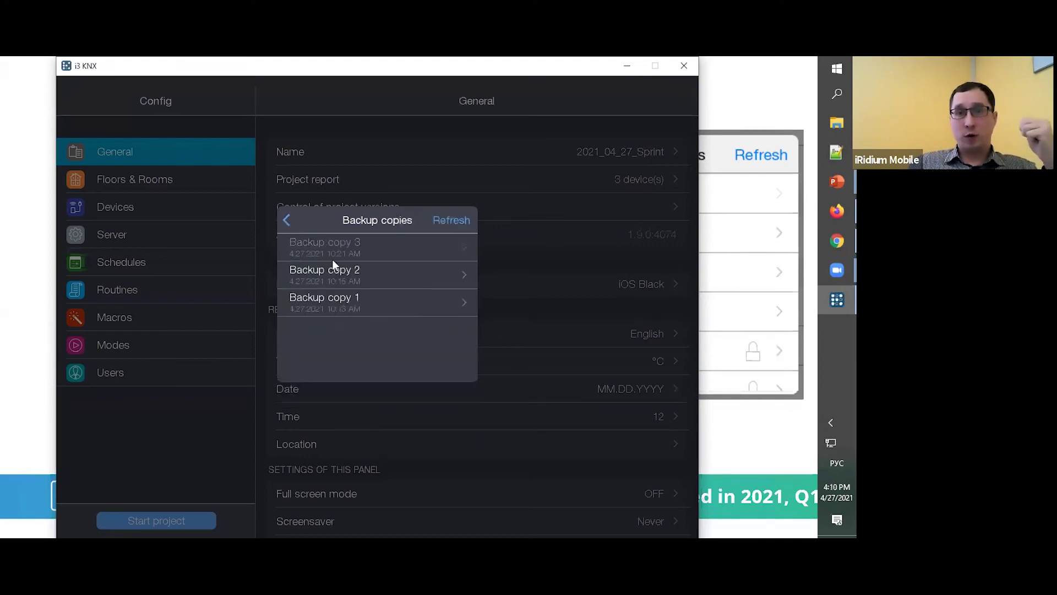
left_click(288, 220)
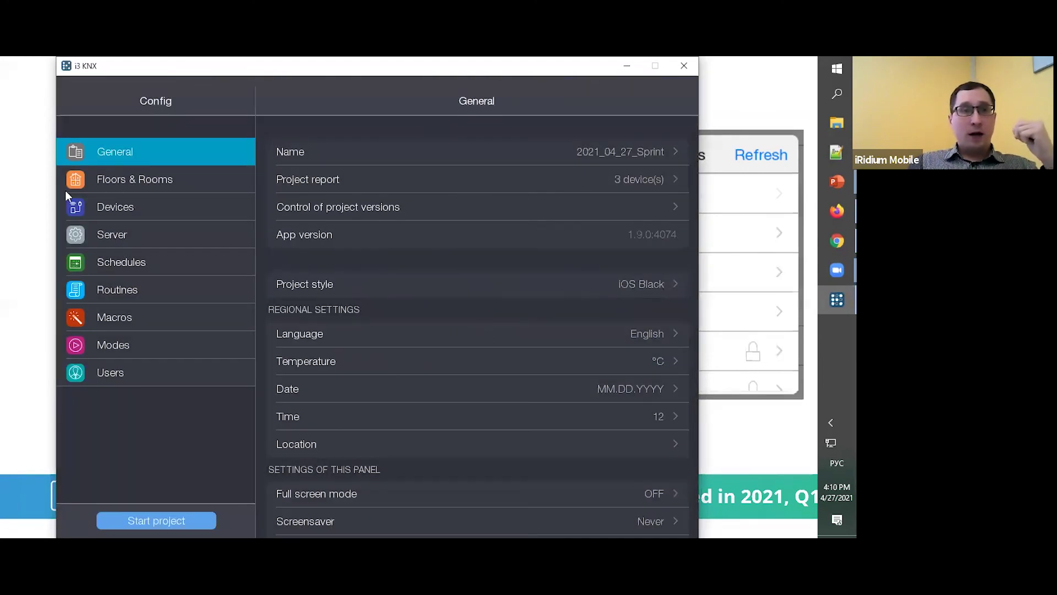
left_click(22, 188)
Step: Advance to the Android kiosk-mode slide, then switch to the iridi.com browser window
left_click(335, 275)
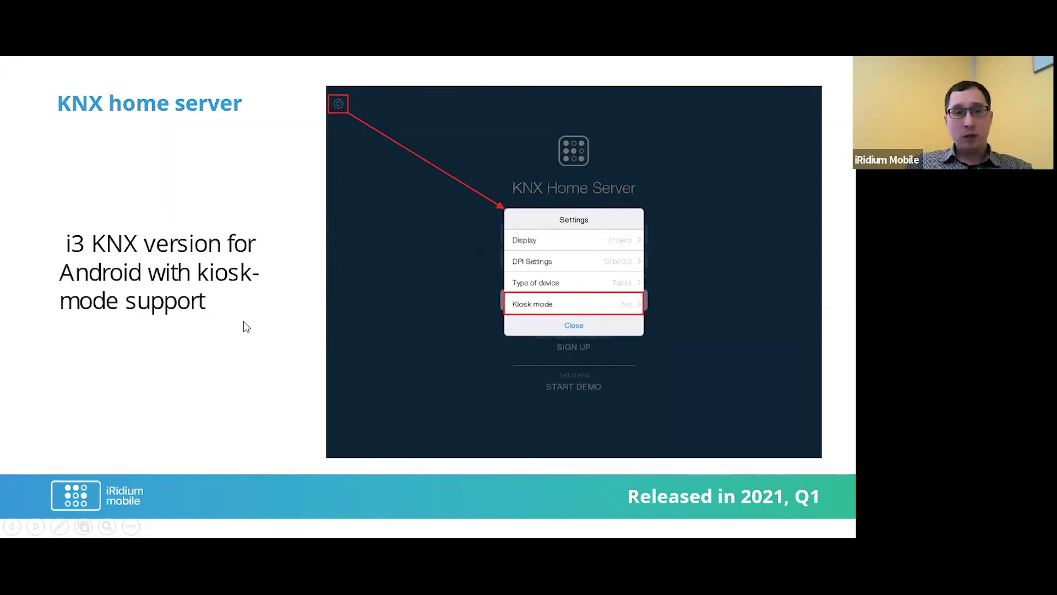
key("alt+Tab")
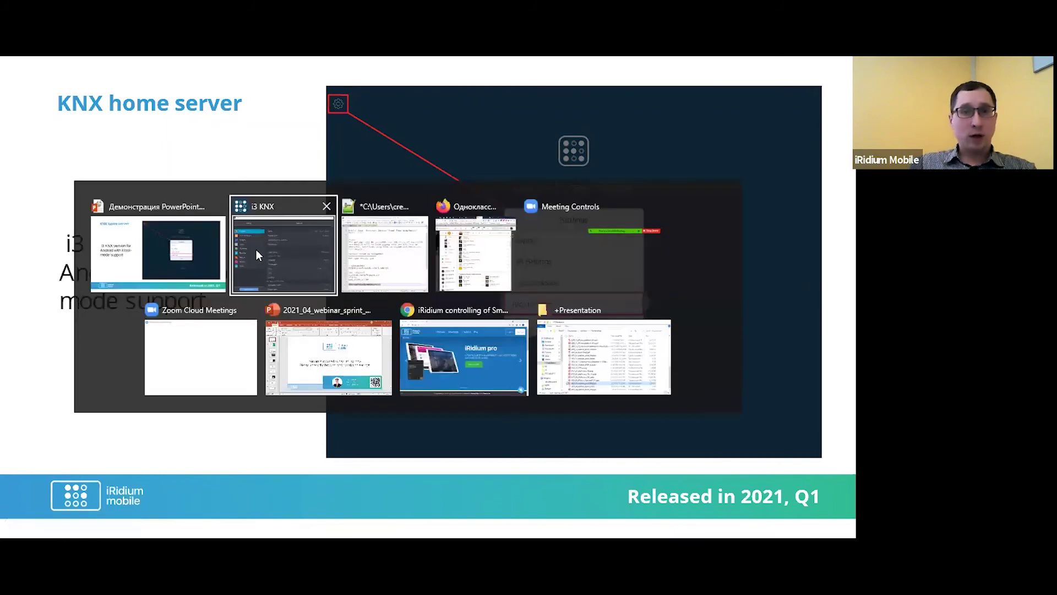
key("alt+Tab")
key("alt+Tab")
key("alt+Tab")
key("alt+Tab")
key("alt+Tab")
key("alt+Tab")
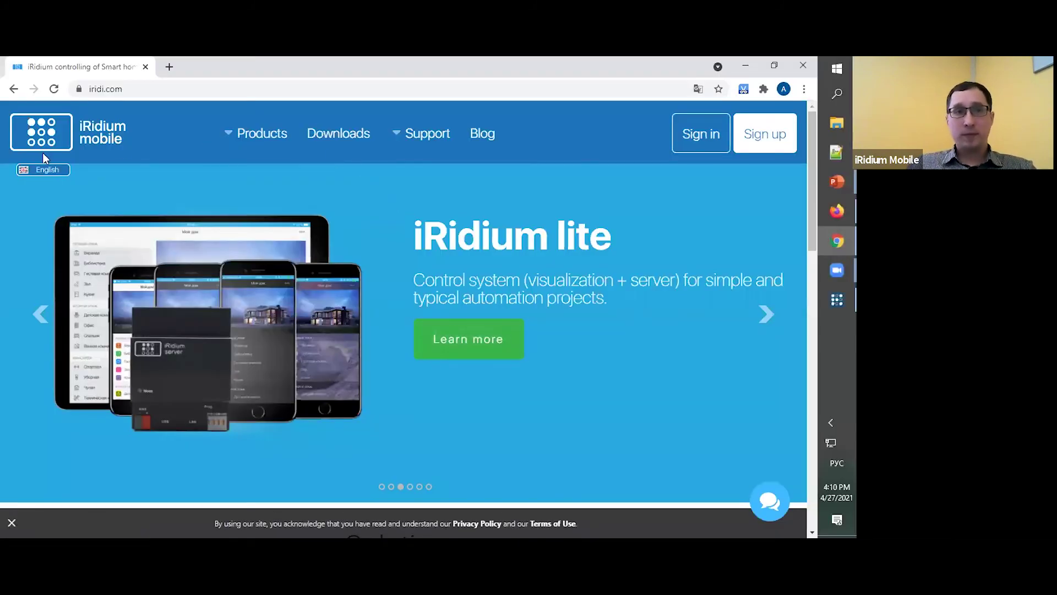
Step: Open iridi.com Downloads > KNX Home Server and highlight the i3 KNX with KIOSK-mode Android entry
left_click(336, 137)
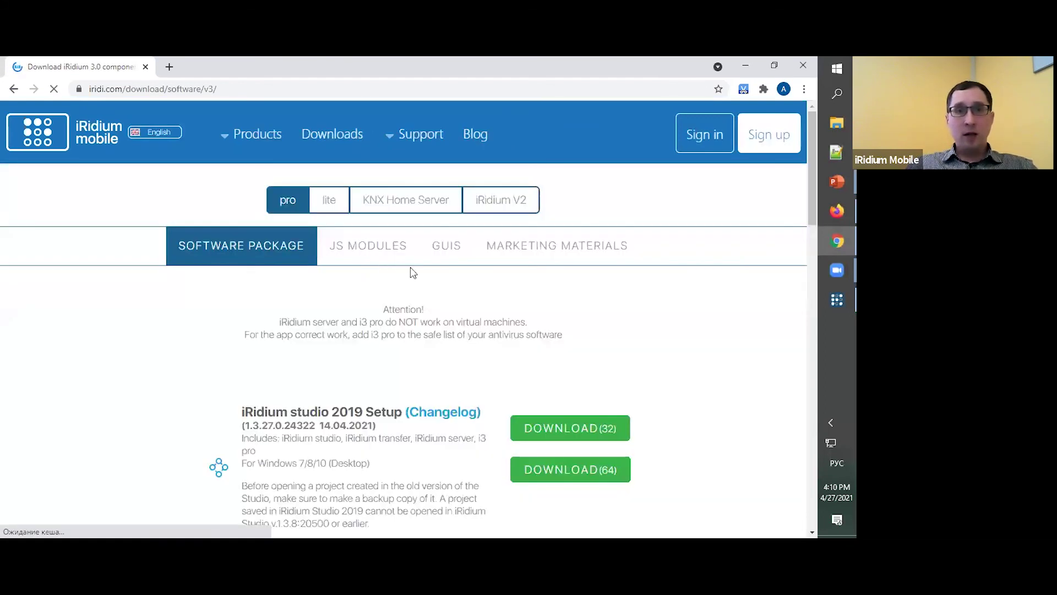
left_click(422, 205)
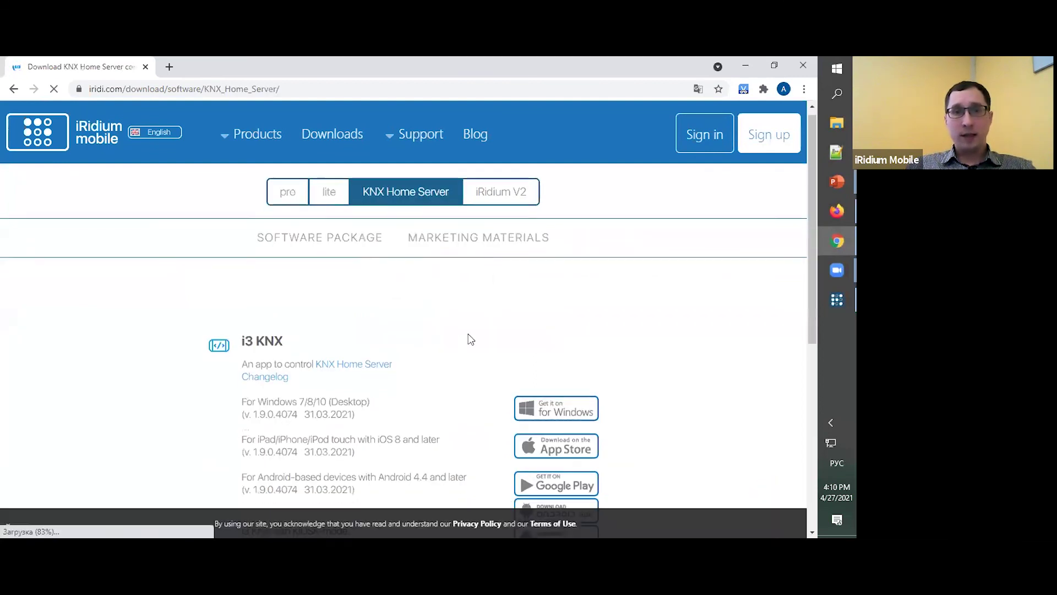
scroll(470, 339, "down", 2)
scroll(469, 340, "down", 2)
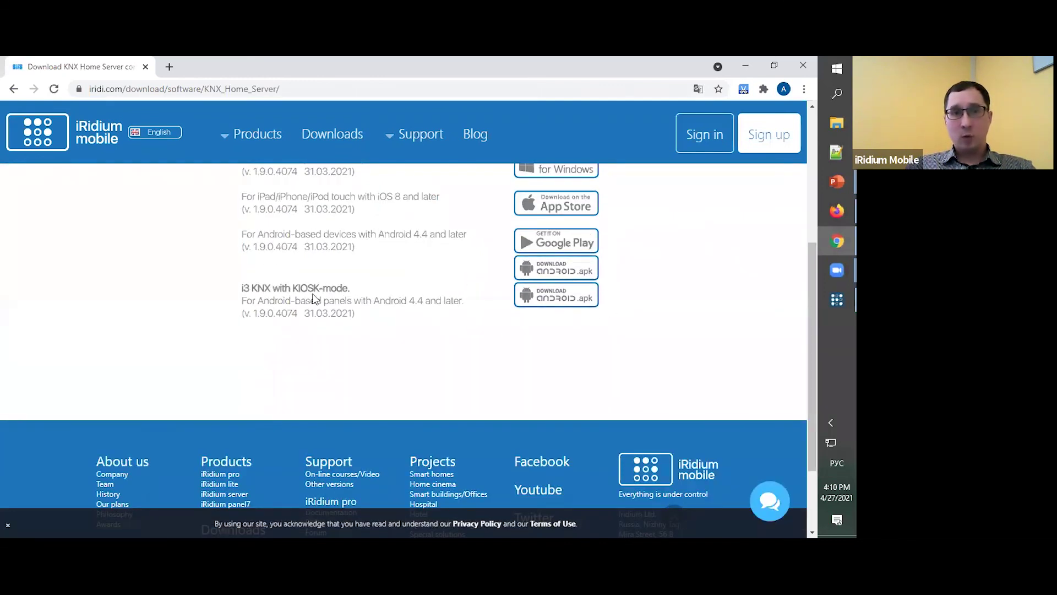
left_click_drag(242, 288, 469, 306)
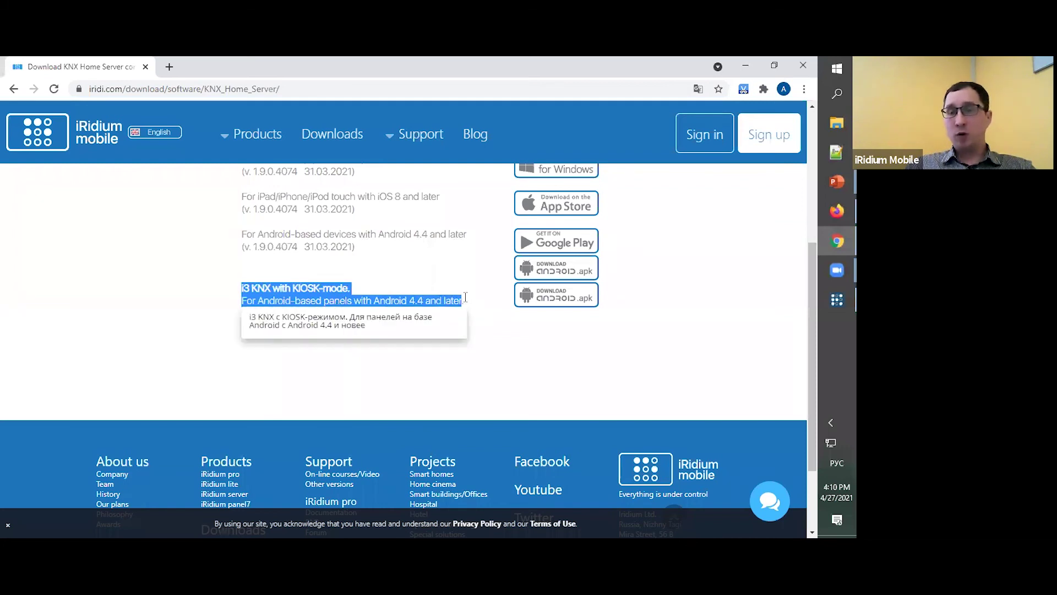
left_click(424, 295)
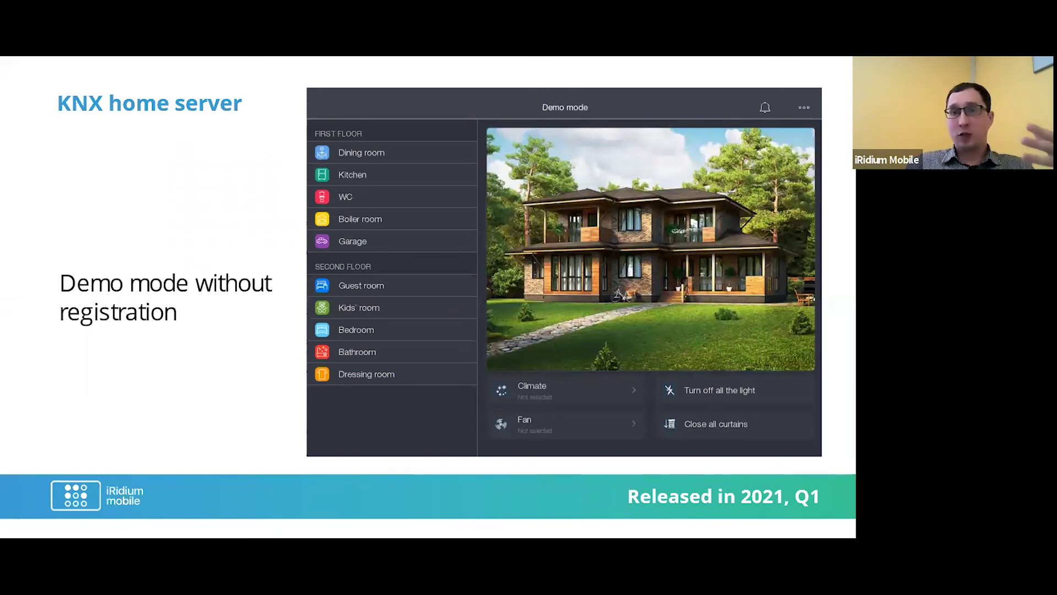
Step: Advance through the fast timer, guest access and backups slides to the kiosk-mode slide
key("Right")
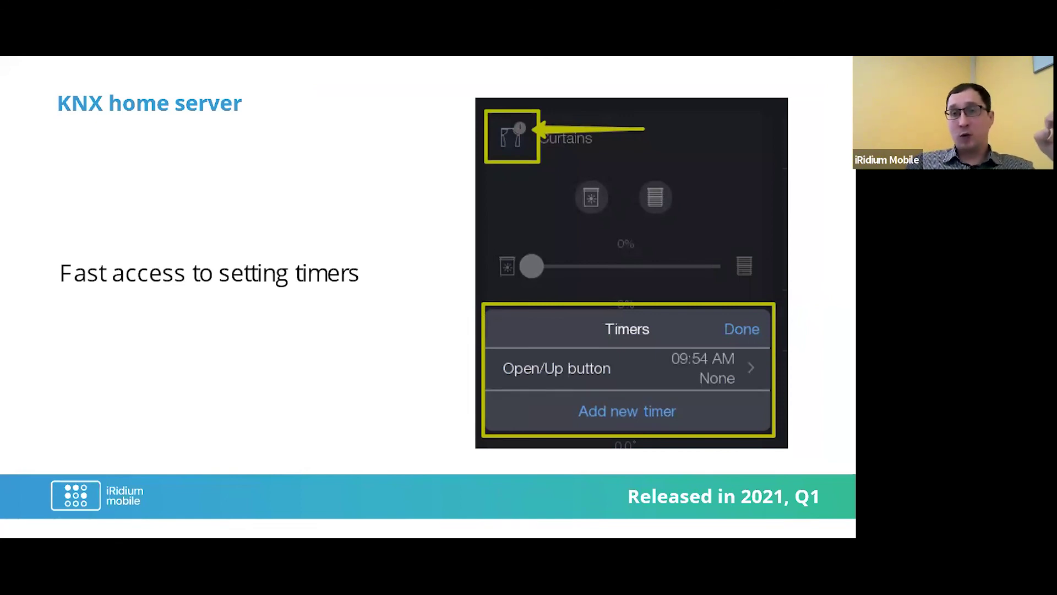
key("Right")
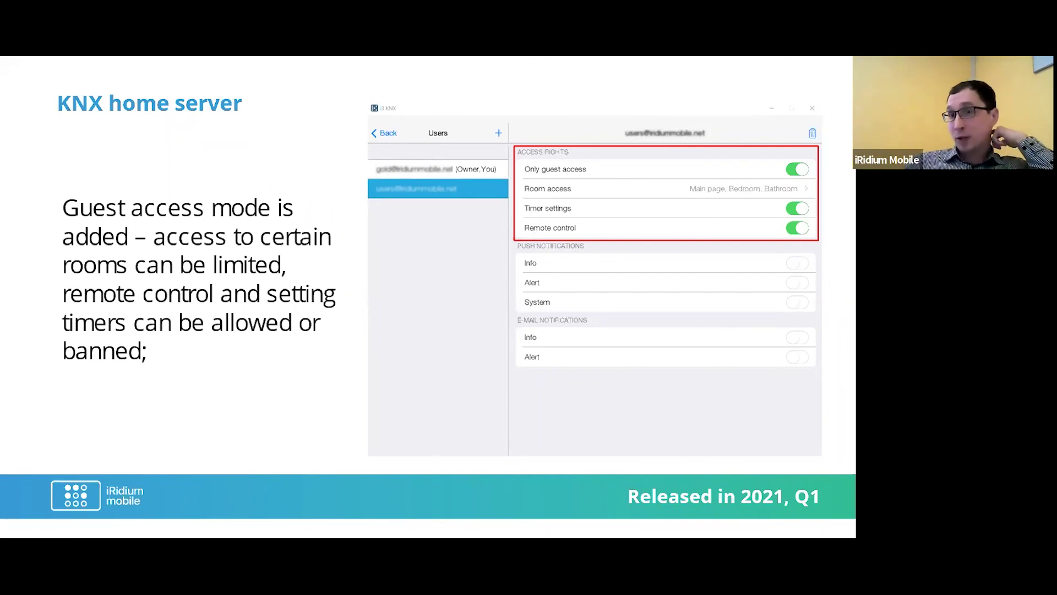
left_click(500, 247)
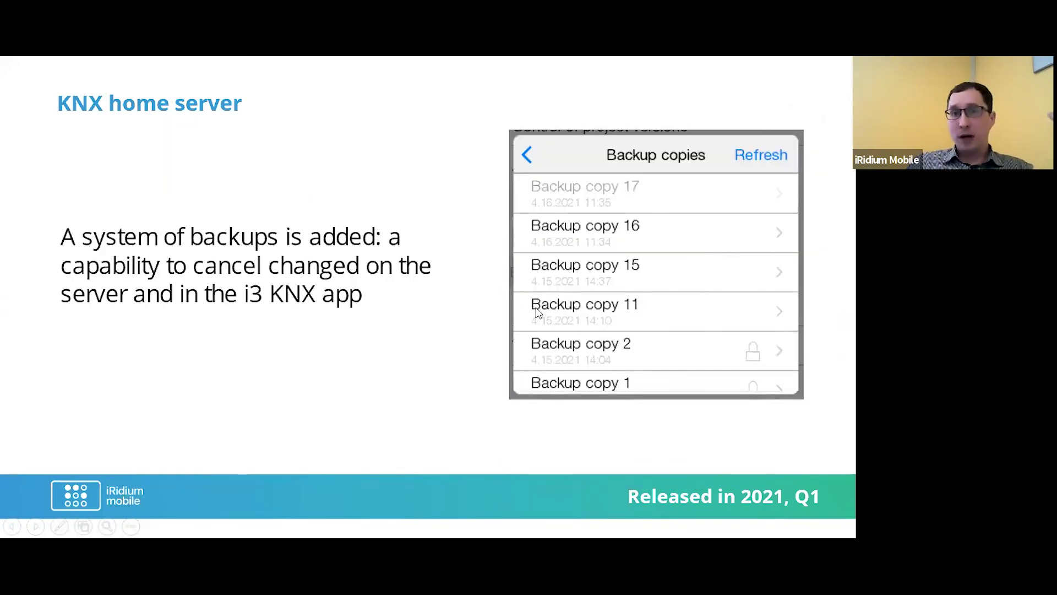
left_click(510, 325)
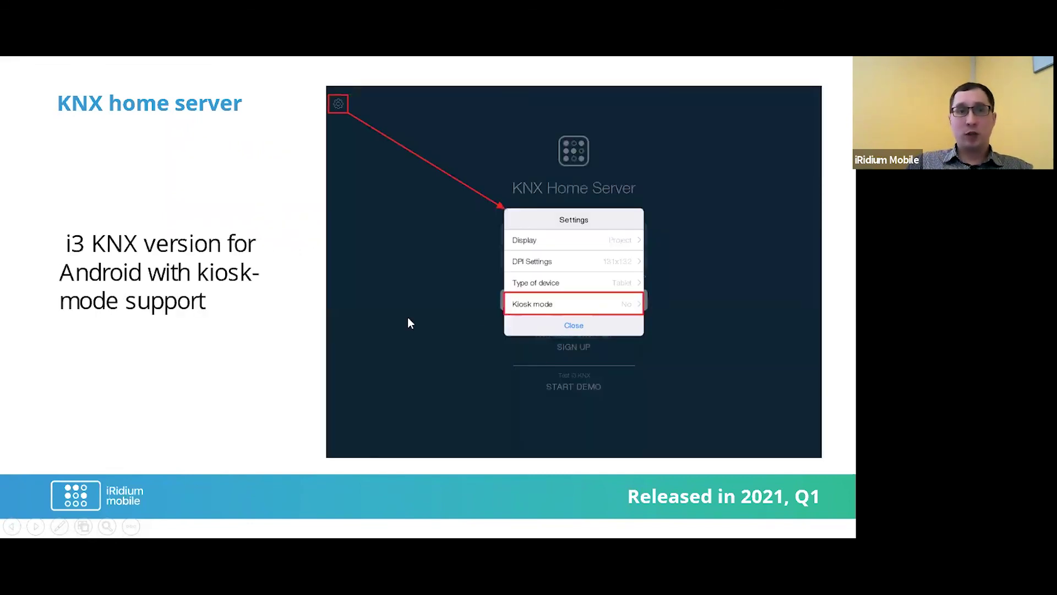